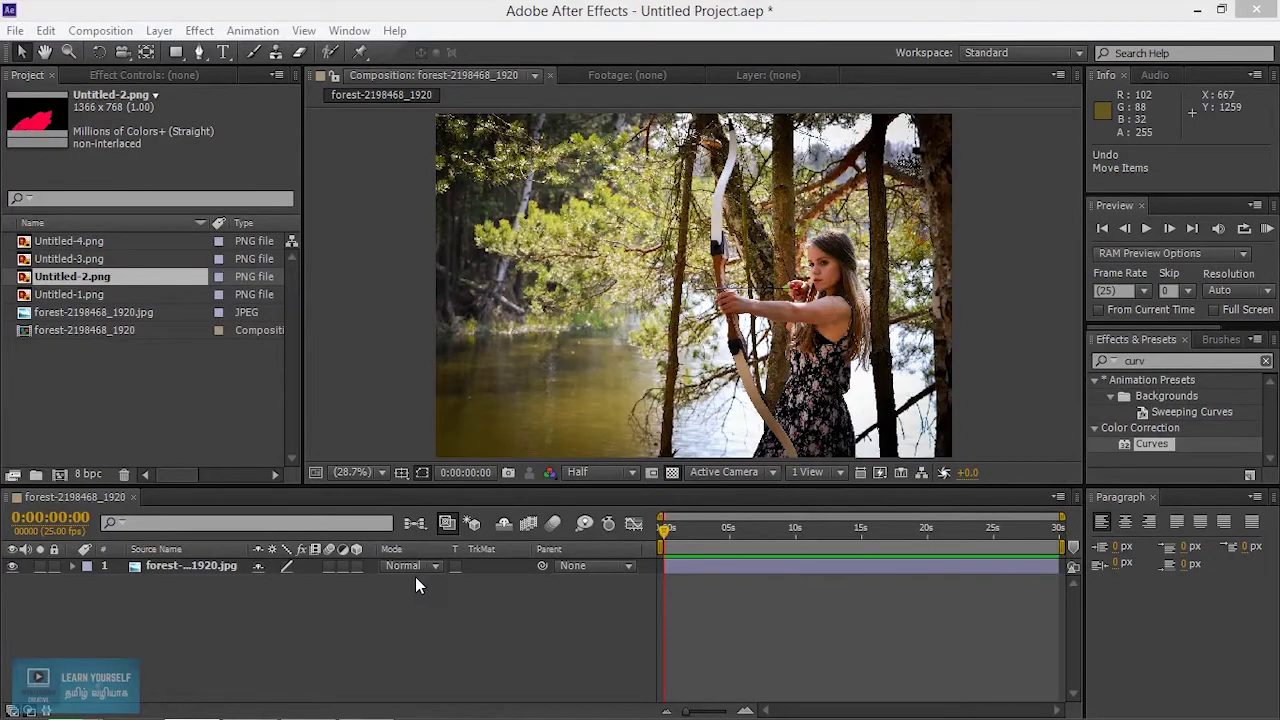
Select the blue brush-stroke image Untitled-4.png in the Project panel
click(70, 243)
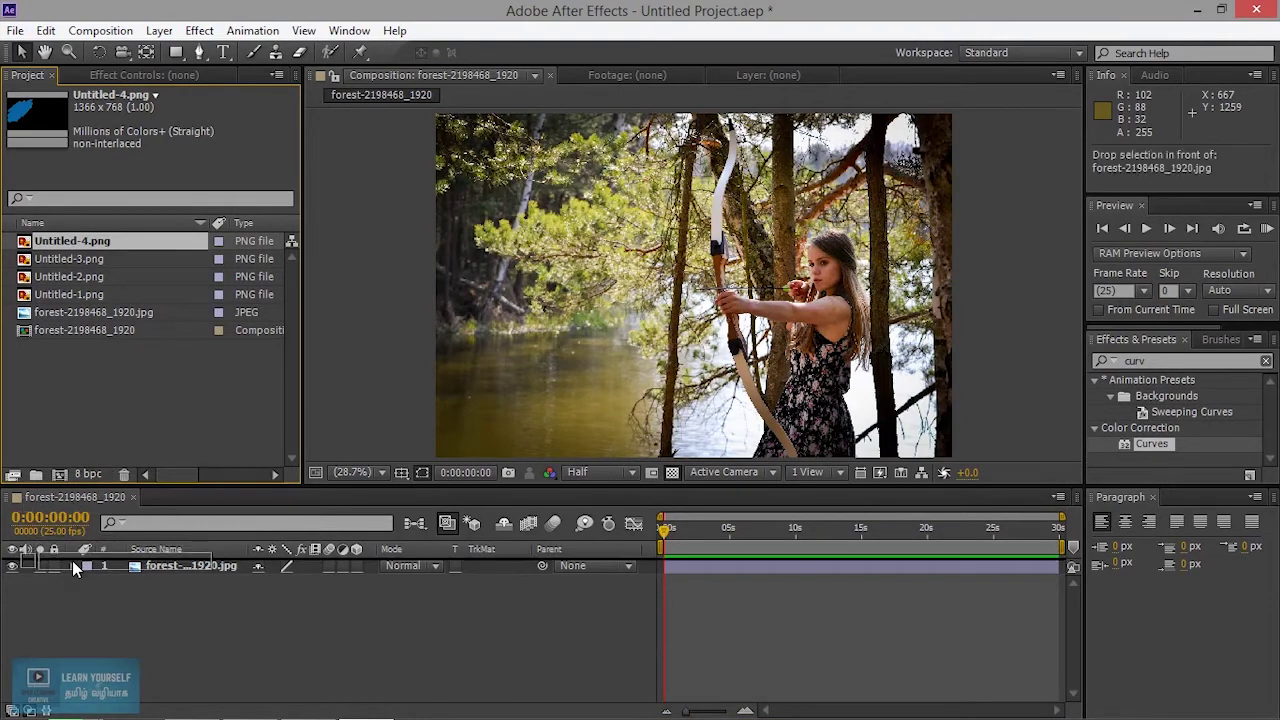
Place Untitled-4.png above the forest photo, scale it to 200% and move it upper-left
drag(72, 246, 71, 560)
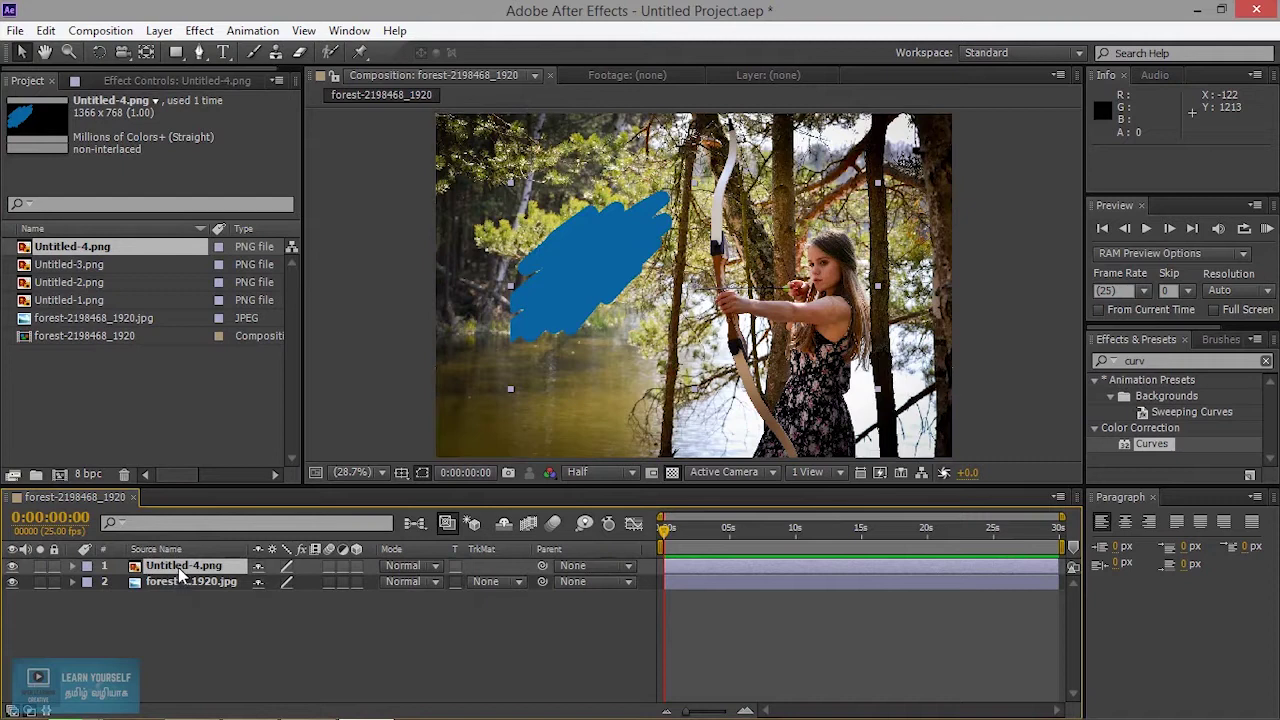
key(s)
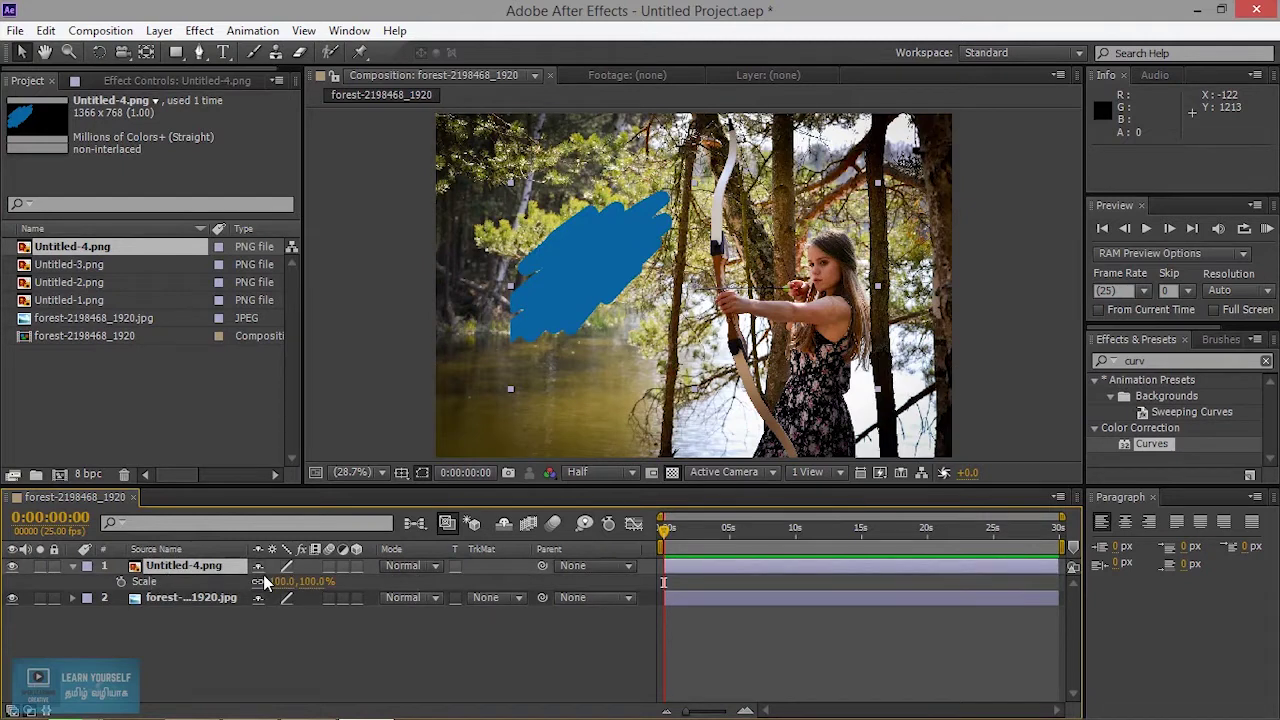
drag(282, 581, 382, 581)
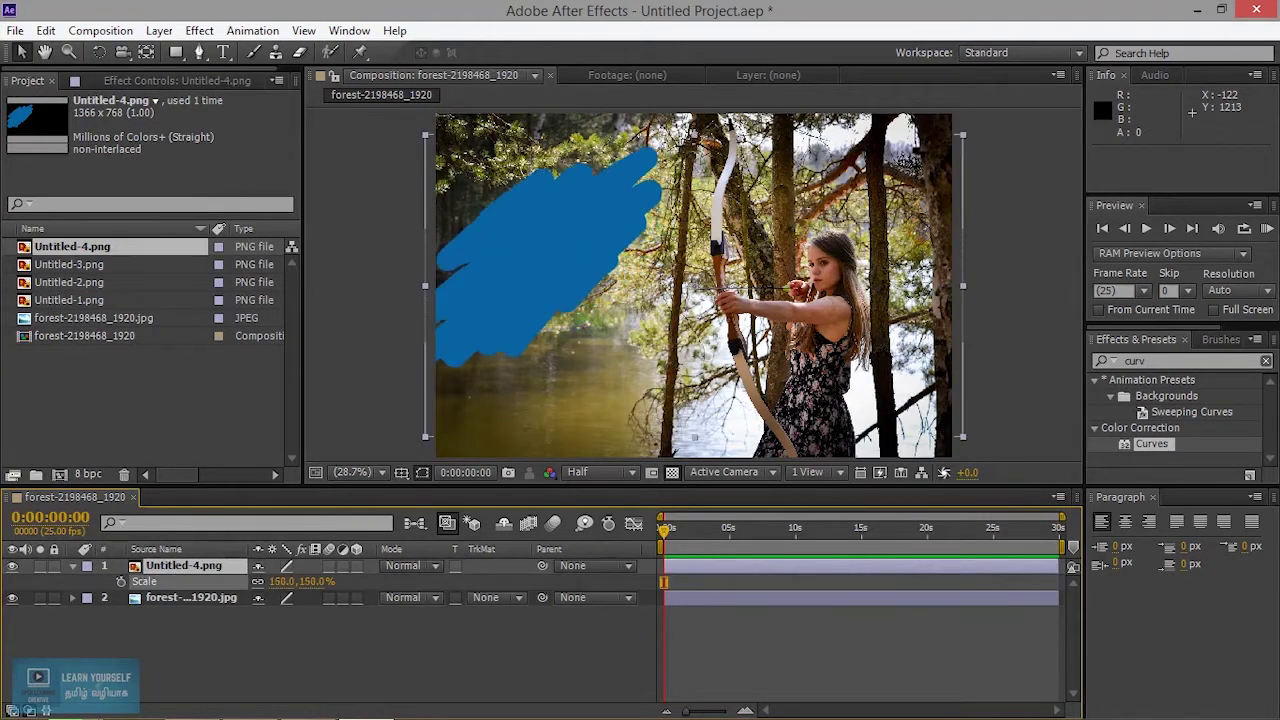
drag(597, 231, 689, 212)
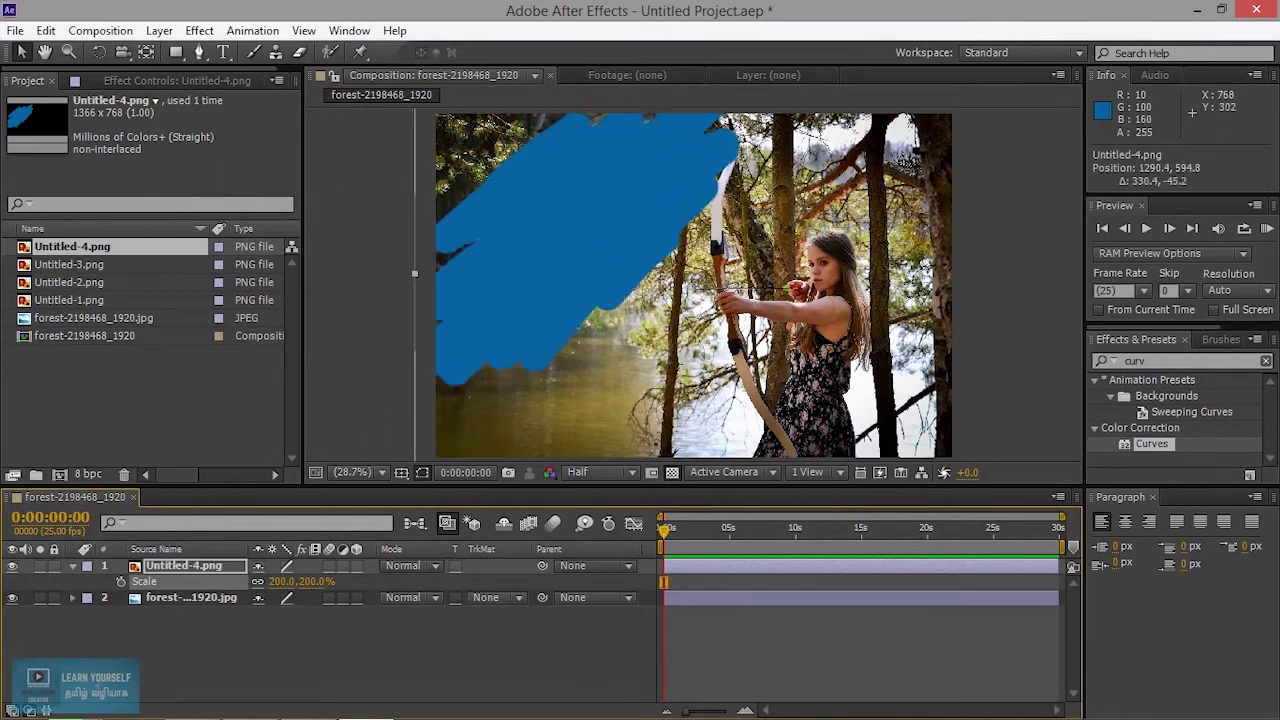
drag(550, 280, 551, 271)
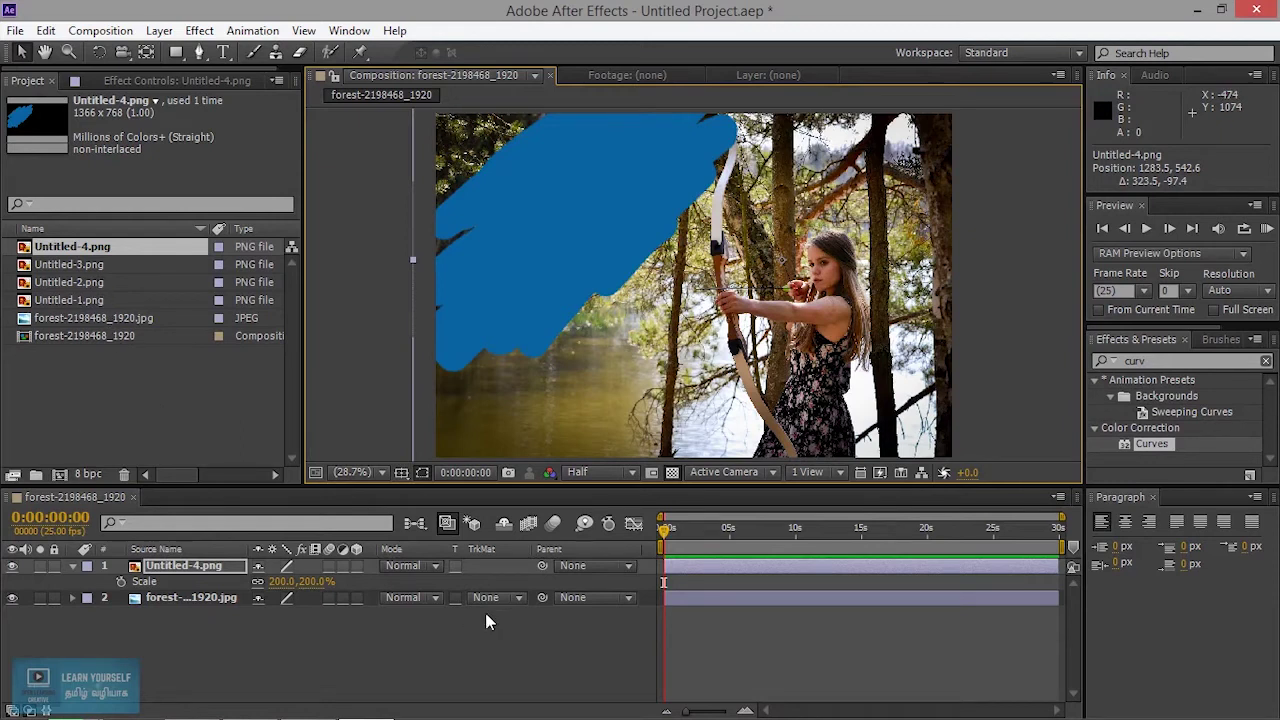
click(403, 566)
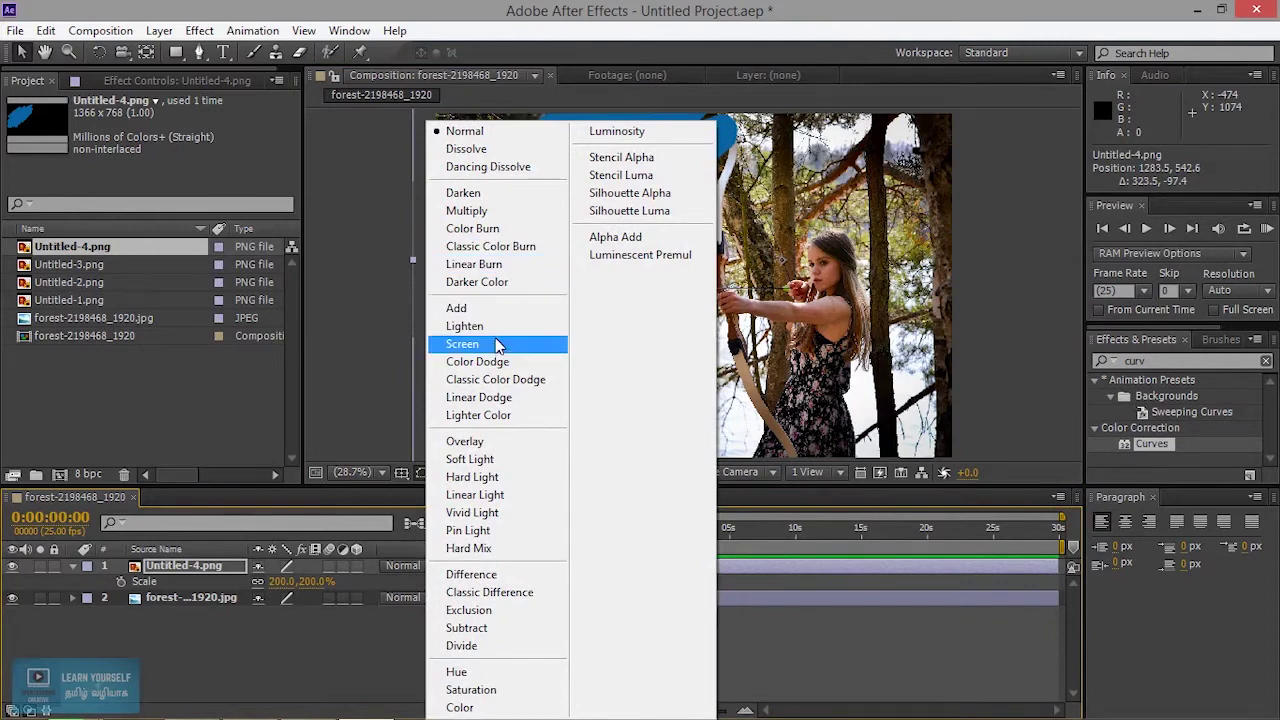
Try Add, Multiply and Screen on the blue stroke, settle on Soft Light, then add Untitled-3.png on top
click(495, 308)
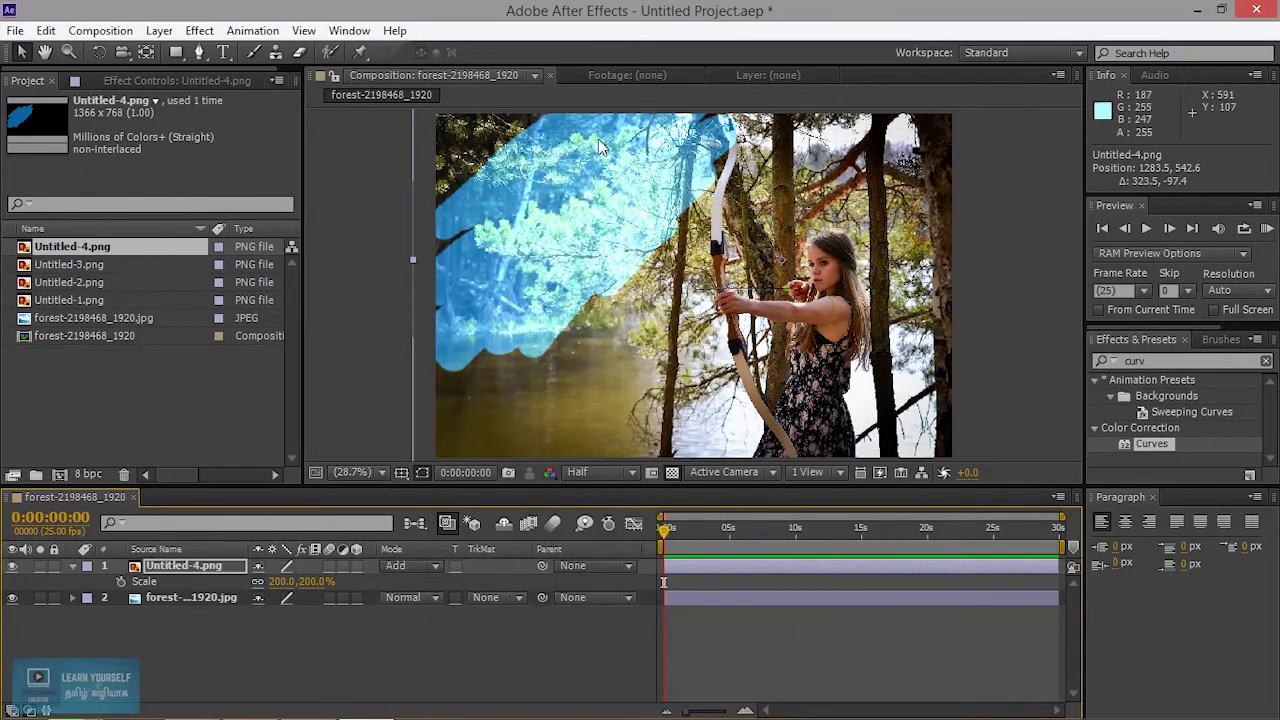
click(425, 570)
click(500, 209)
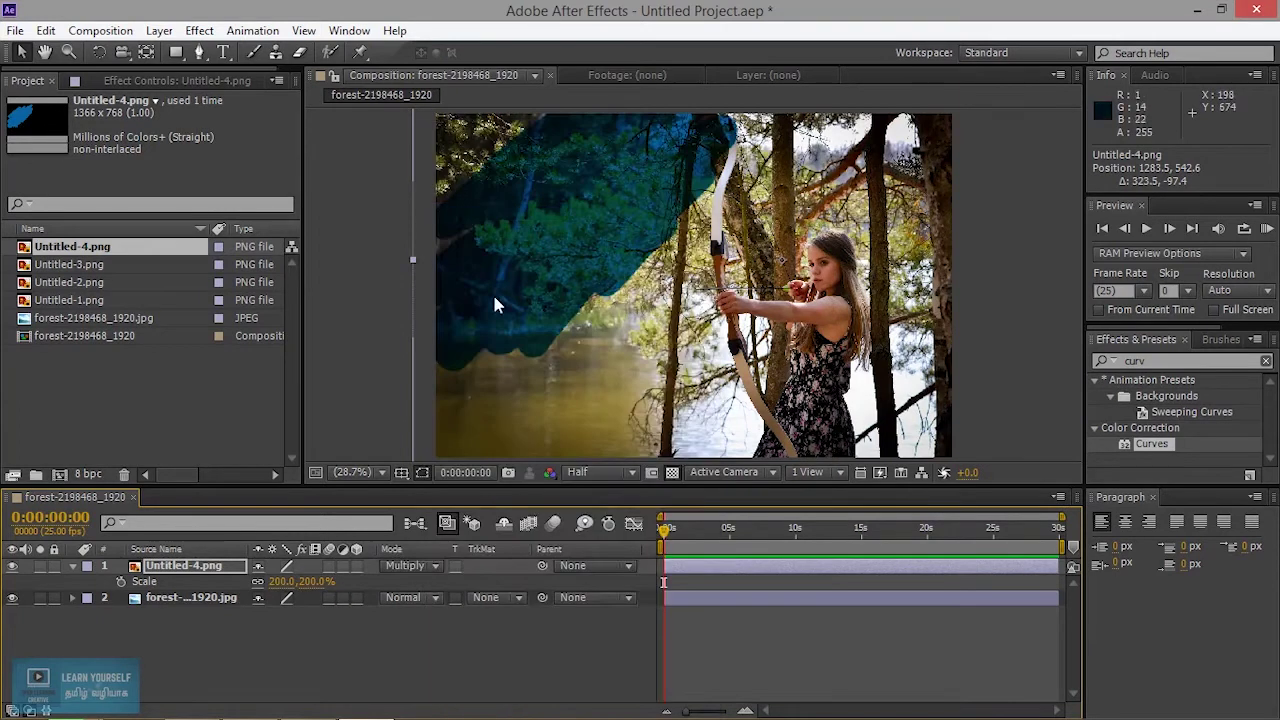
click(400, 568)
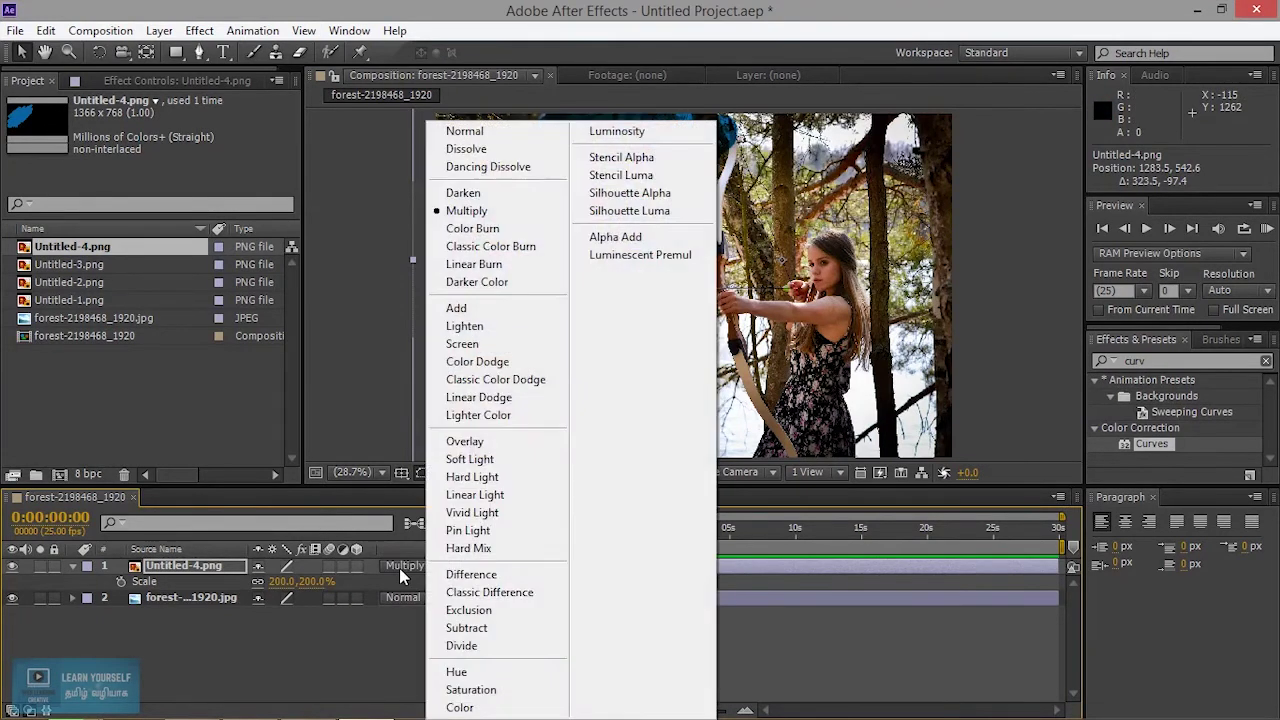
click(483, 345)
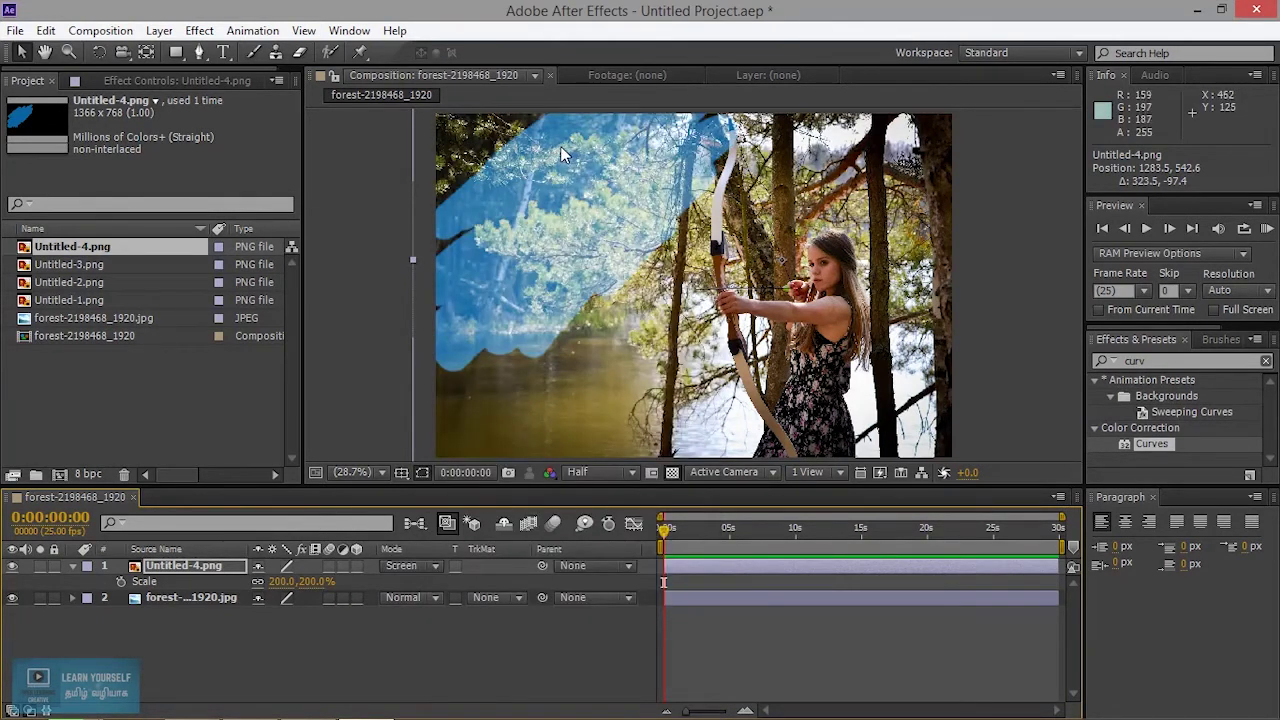
click(422, 568)
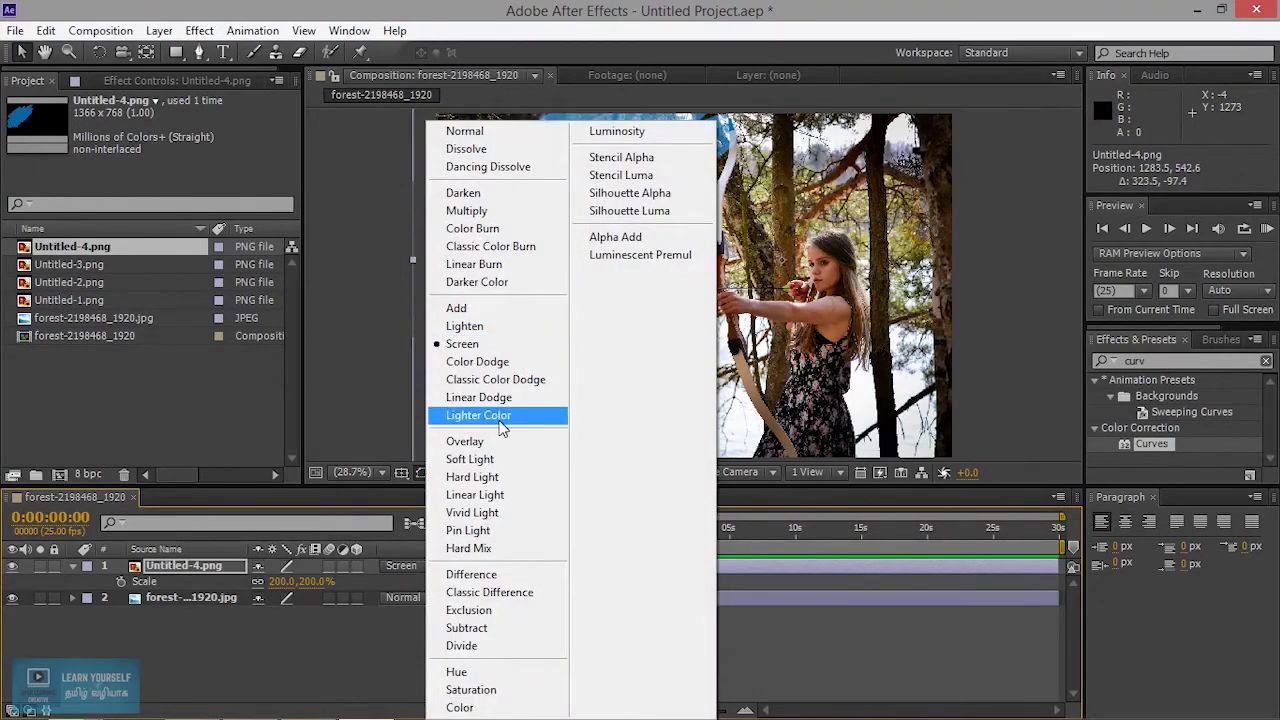
click(490, 459)
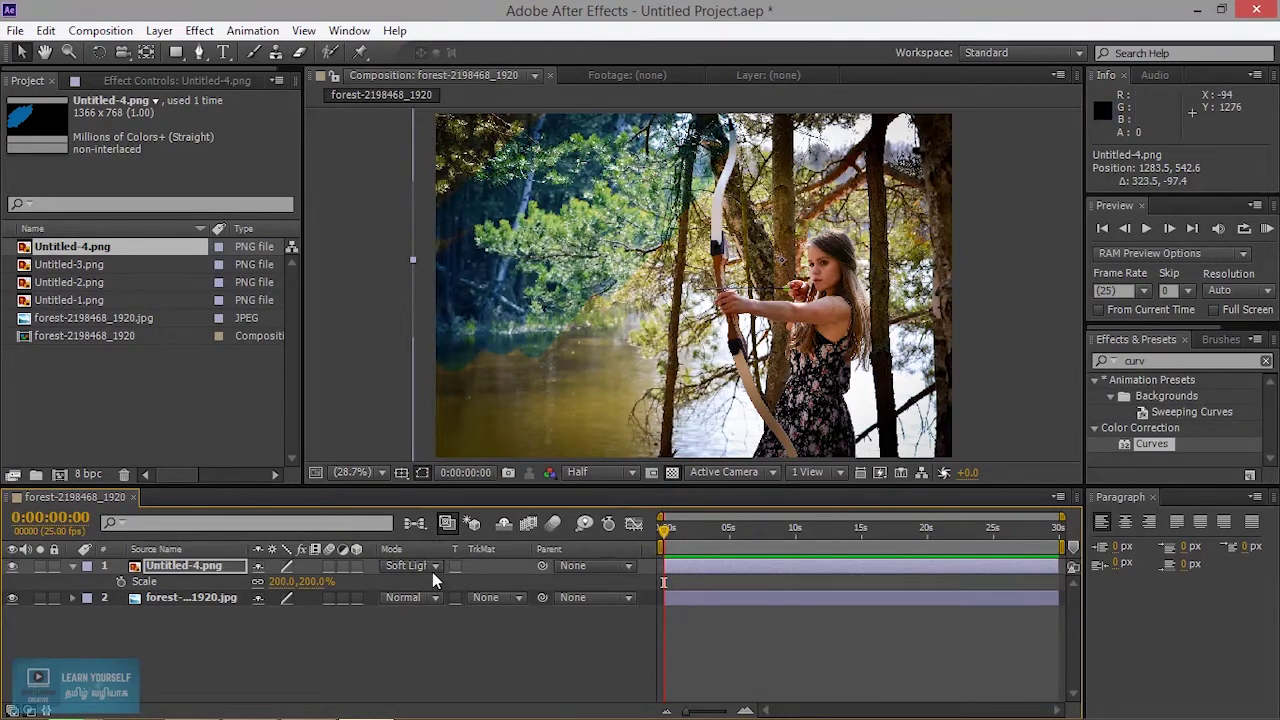
drag(62, 265, 118, 566)
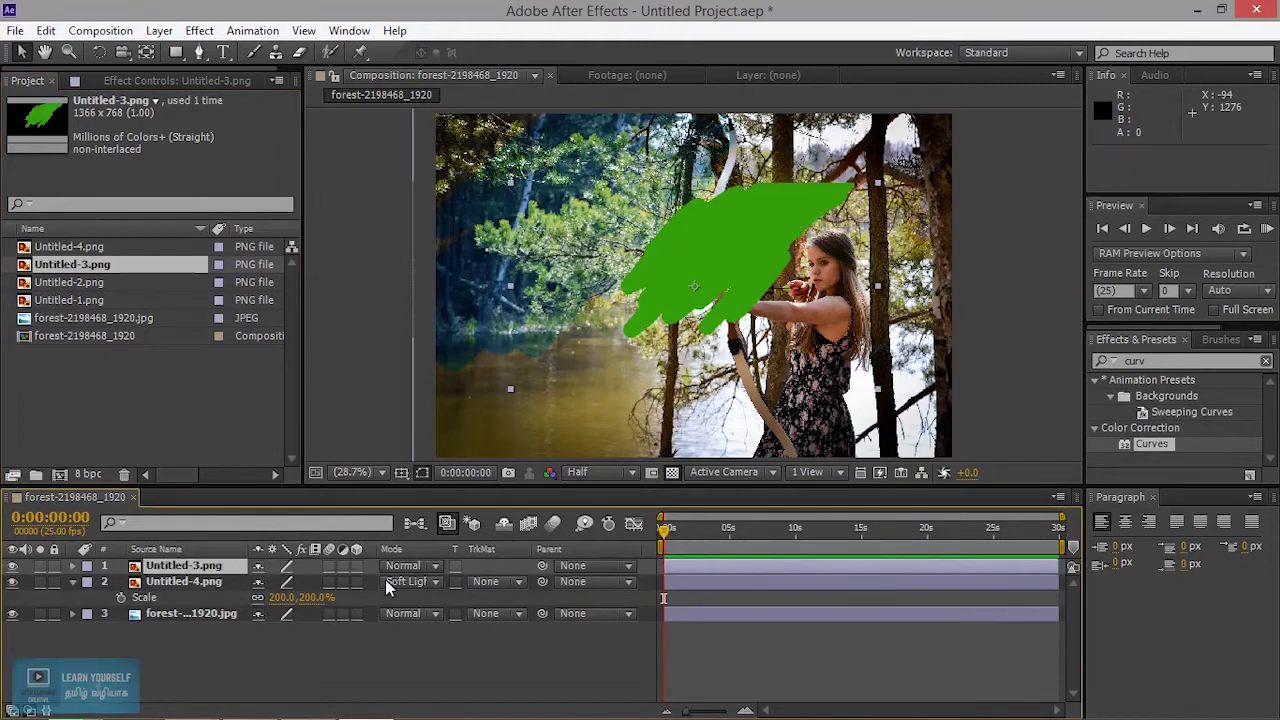
Blend the green Untitled-3.png stroke with Soft Light after trying Overlay
click(428, 566)
click(464, 449)
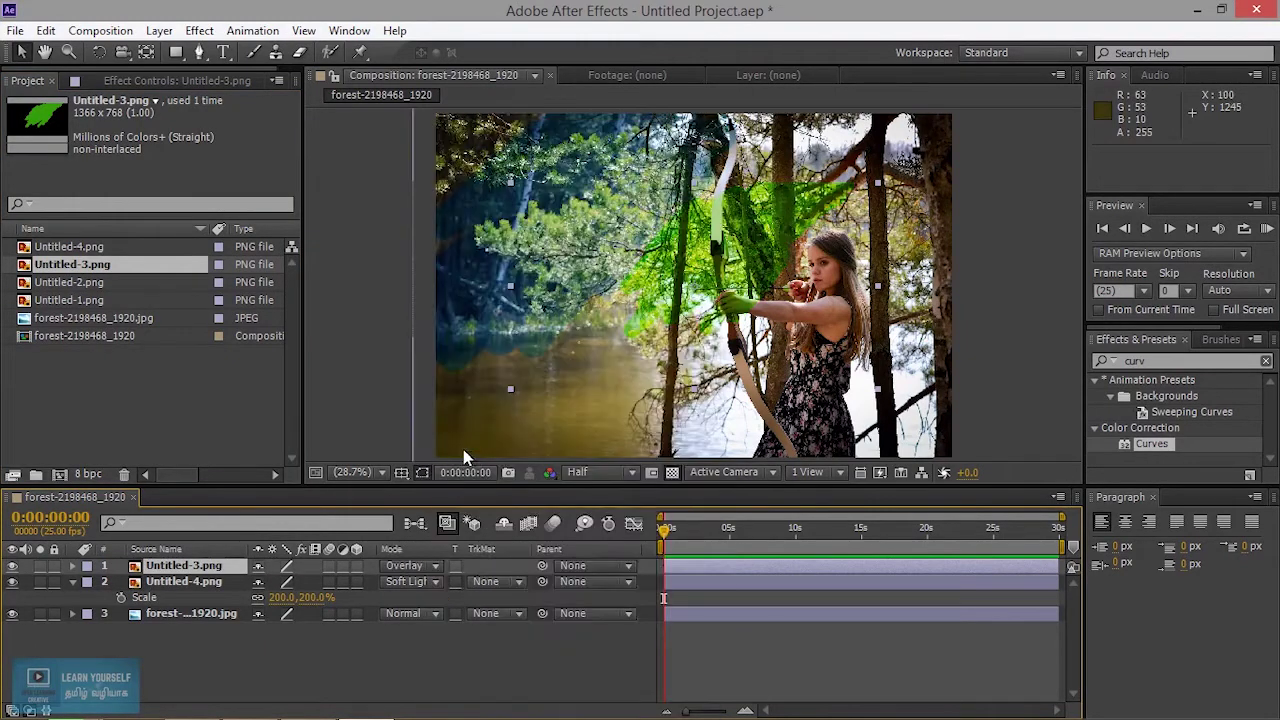
click(433, 570)
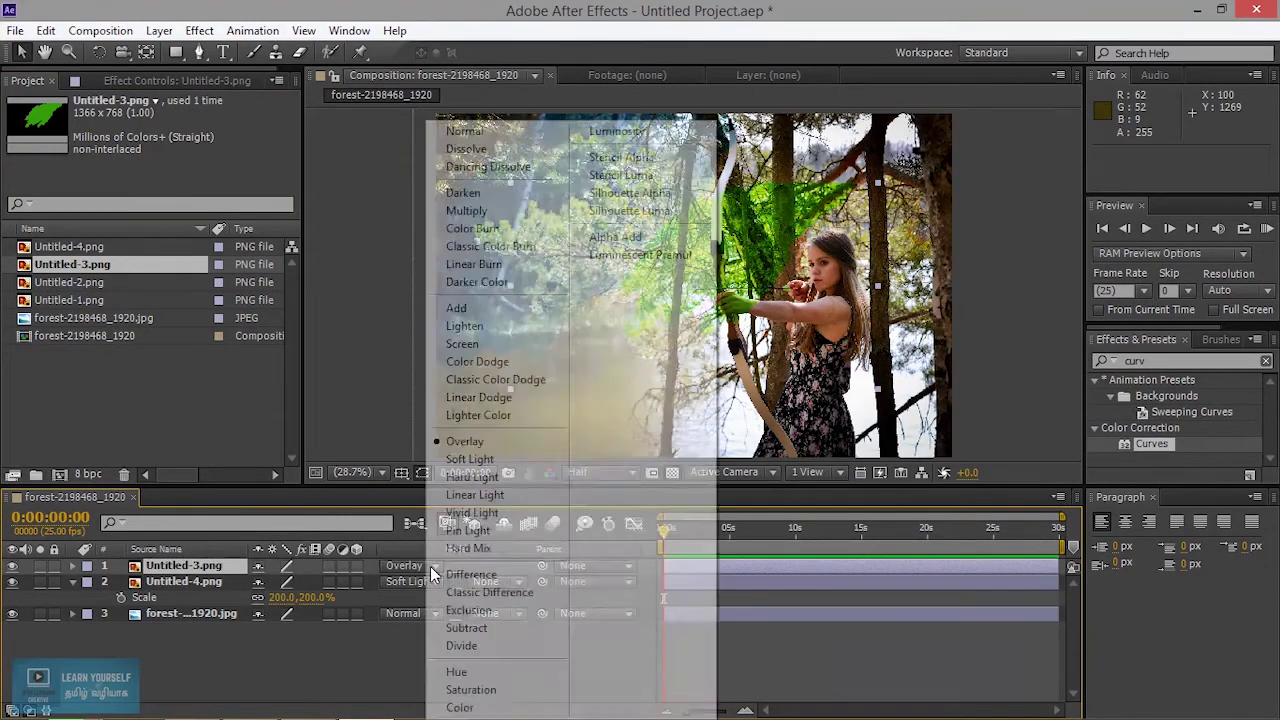
click(476, 465)
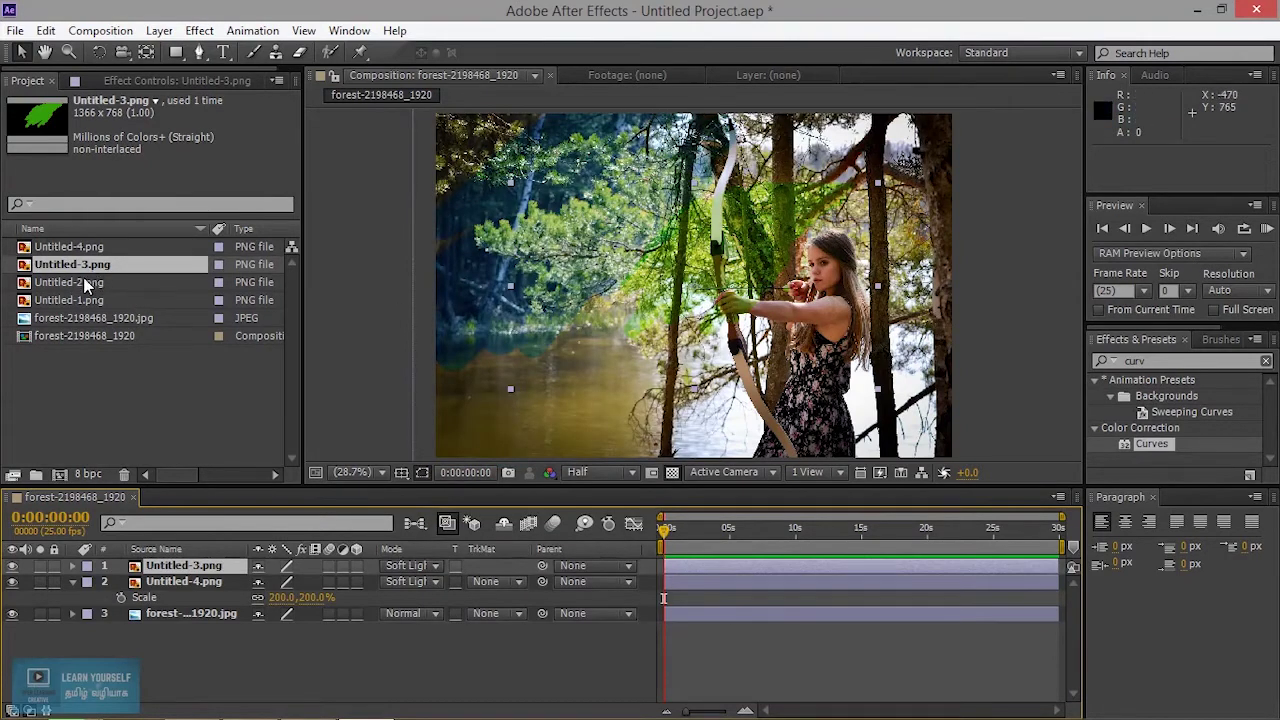
Add red Untitled-2.png at about 150% scale, reposition it in Soft Light, then add yellow Untitled-1.png
drag(83, 283, 195, 563)
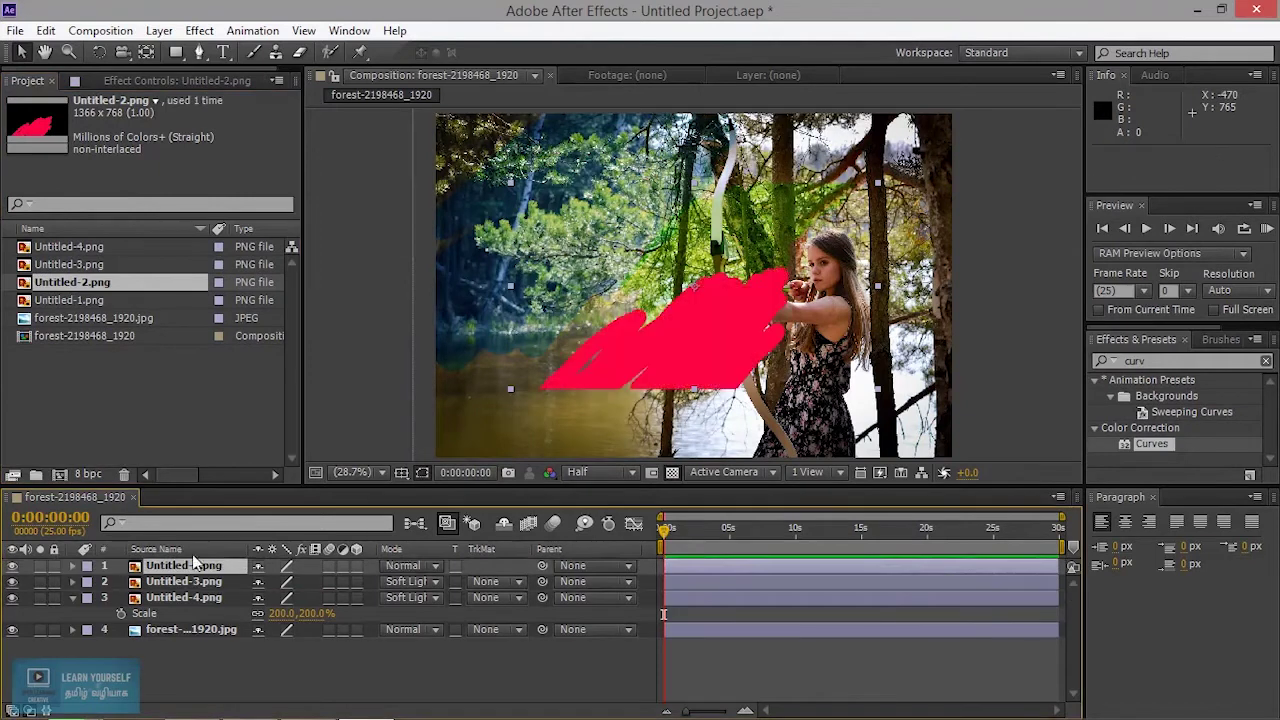
drag(736, 354, 680, 412)
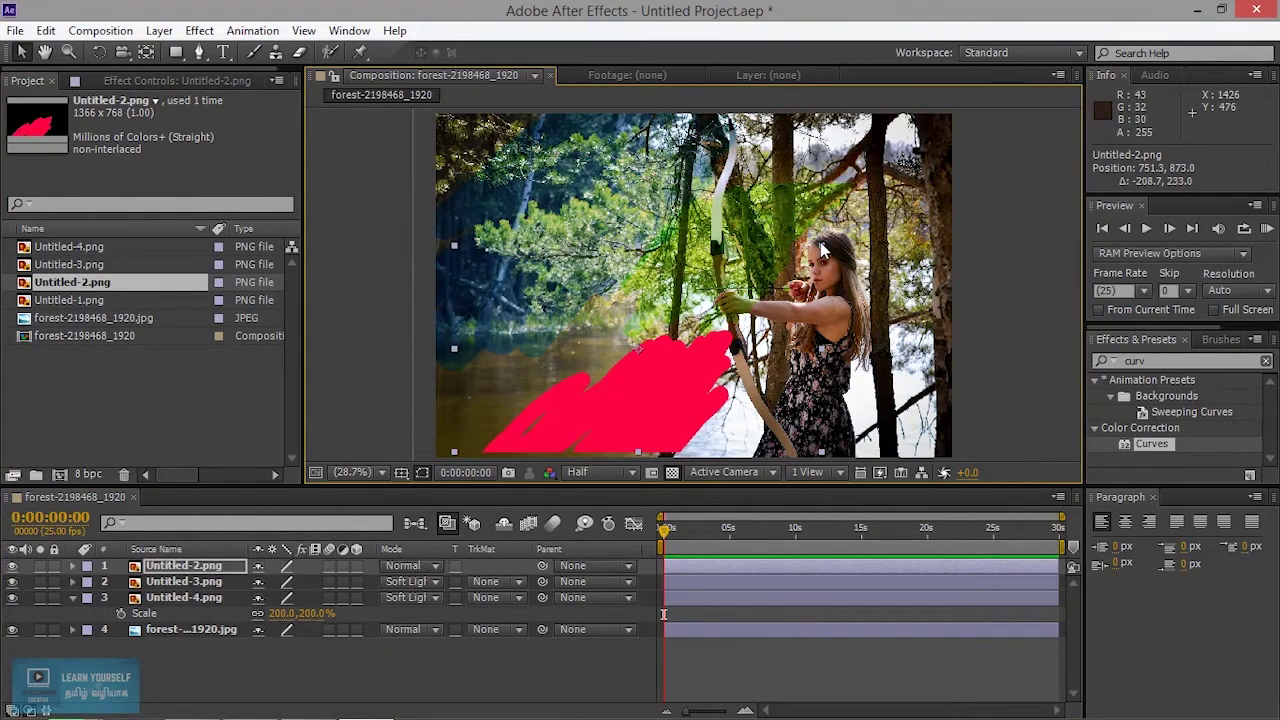
drag(820, 250, 920, 185)
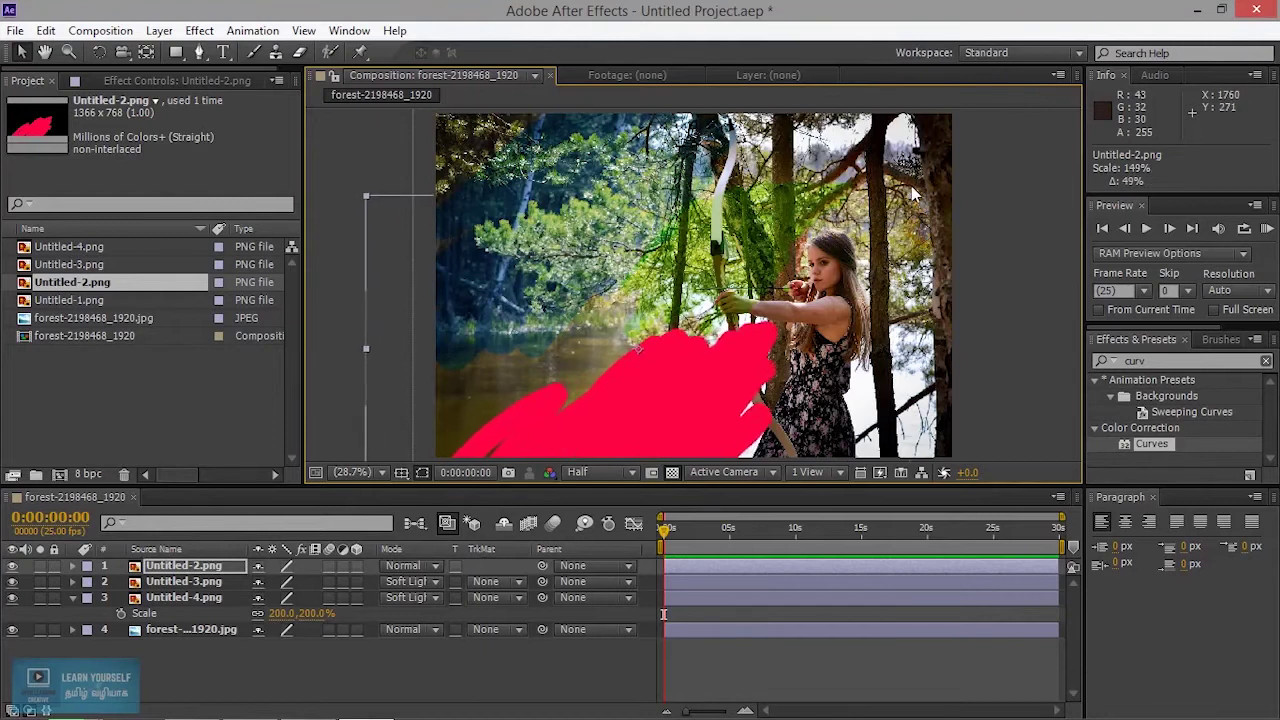
mouse_move(686, 398)
mouse_down()
mouse_move(718, 321)
mouse_move(700, 362)
mouse_up()
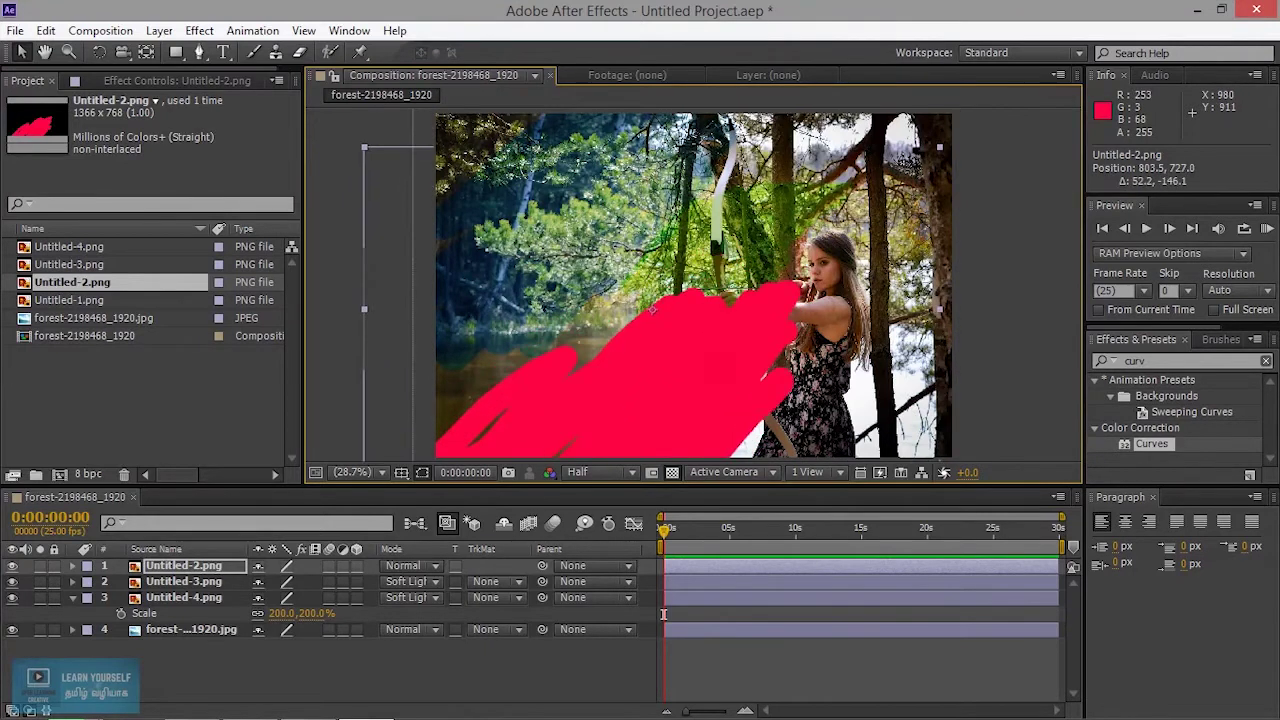
click(418, 568)
click(468, 458)
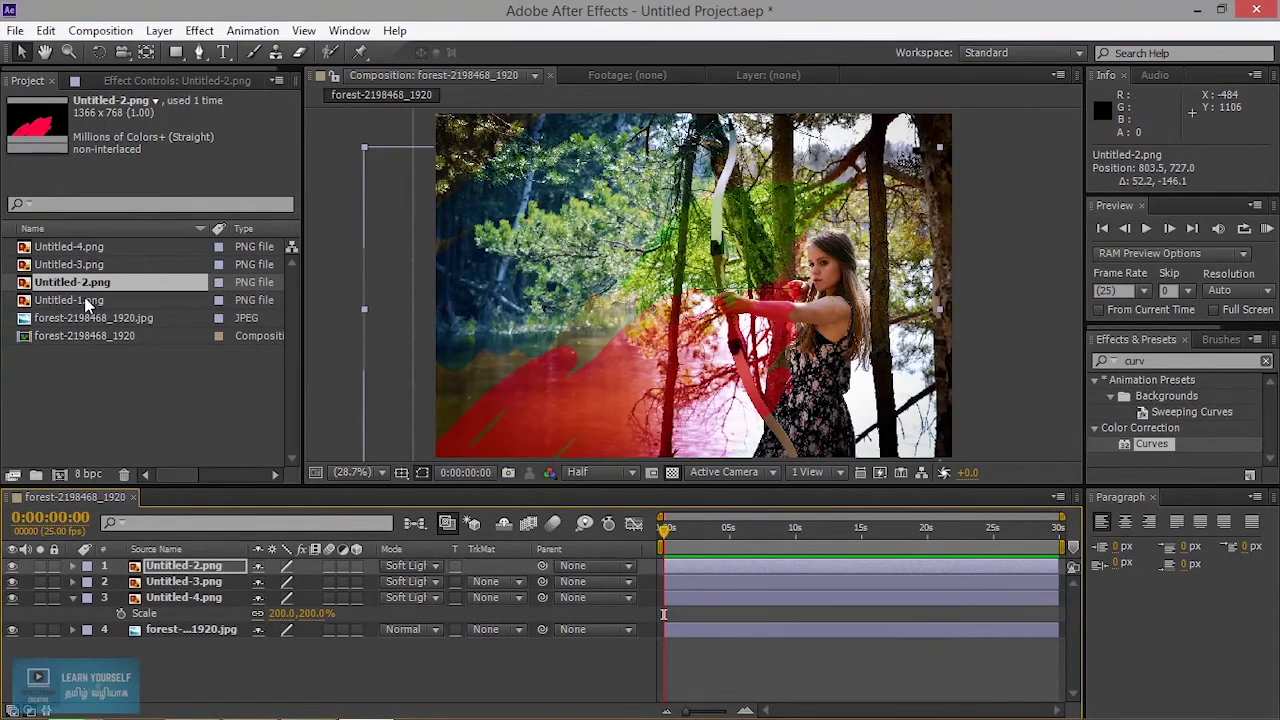
drag(88, 300, 150, 562)
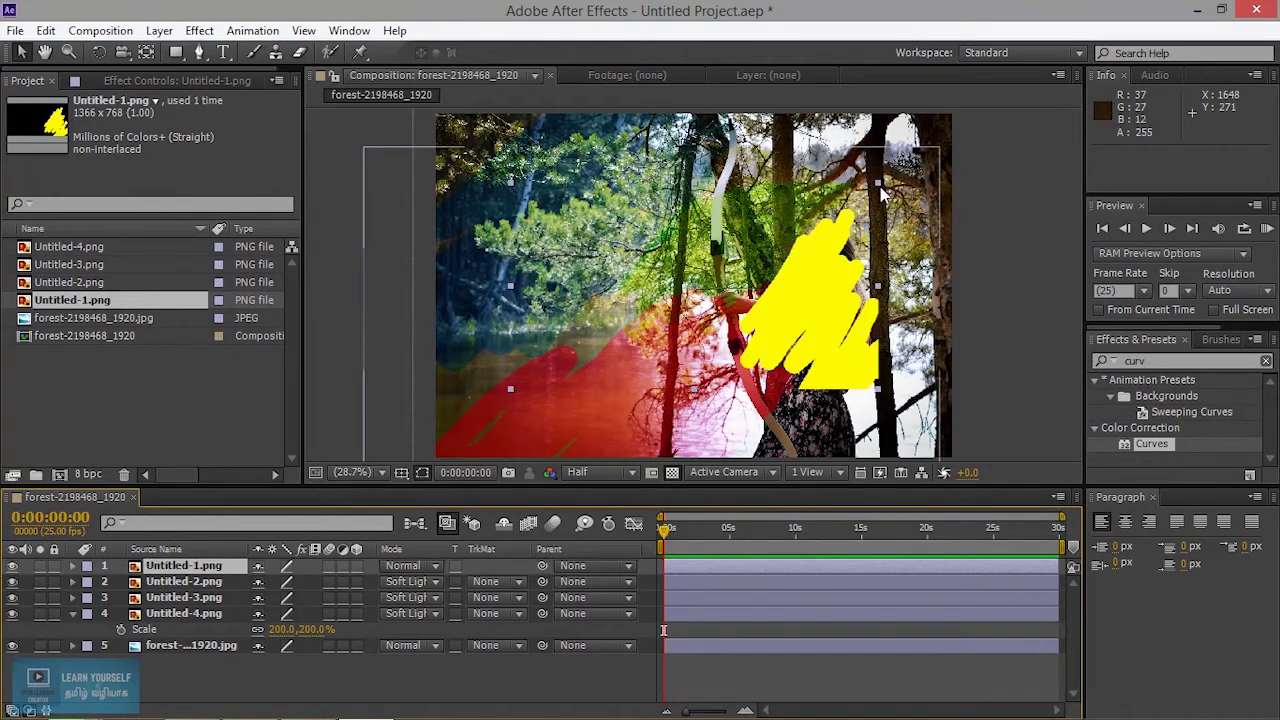
Enlarge the yellow Untitled-1.png stroke to 191% scale
key(s)
drag(283, 581, 300, 581)
mouse_move(887, 393)
mouse_down()
mouse_move(842, 339)
mouse_move(850, 350)
mouse_move(822, 346)
mouse_up()
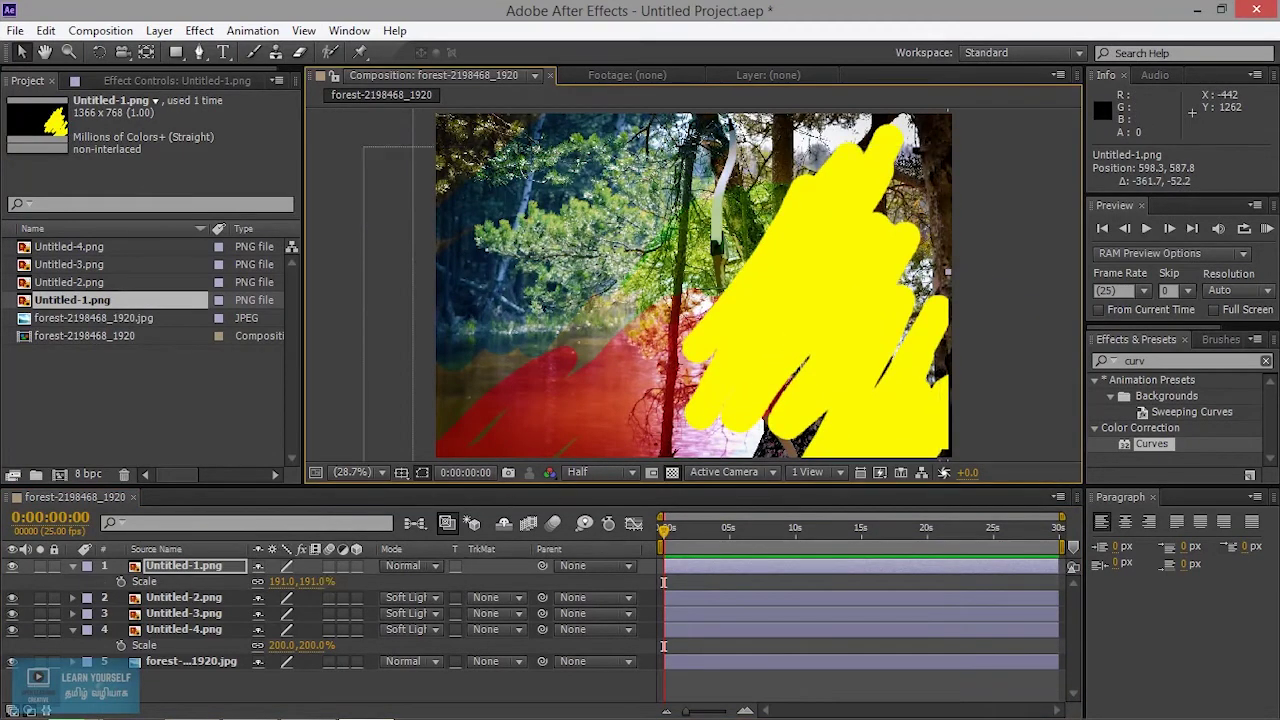
Try Difference, Classic Difference and Color Dodge on the yellow stroke, then set it to Soft Light
click(408, 566)
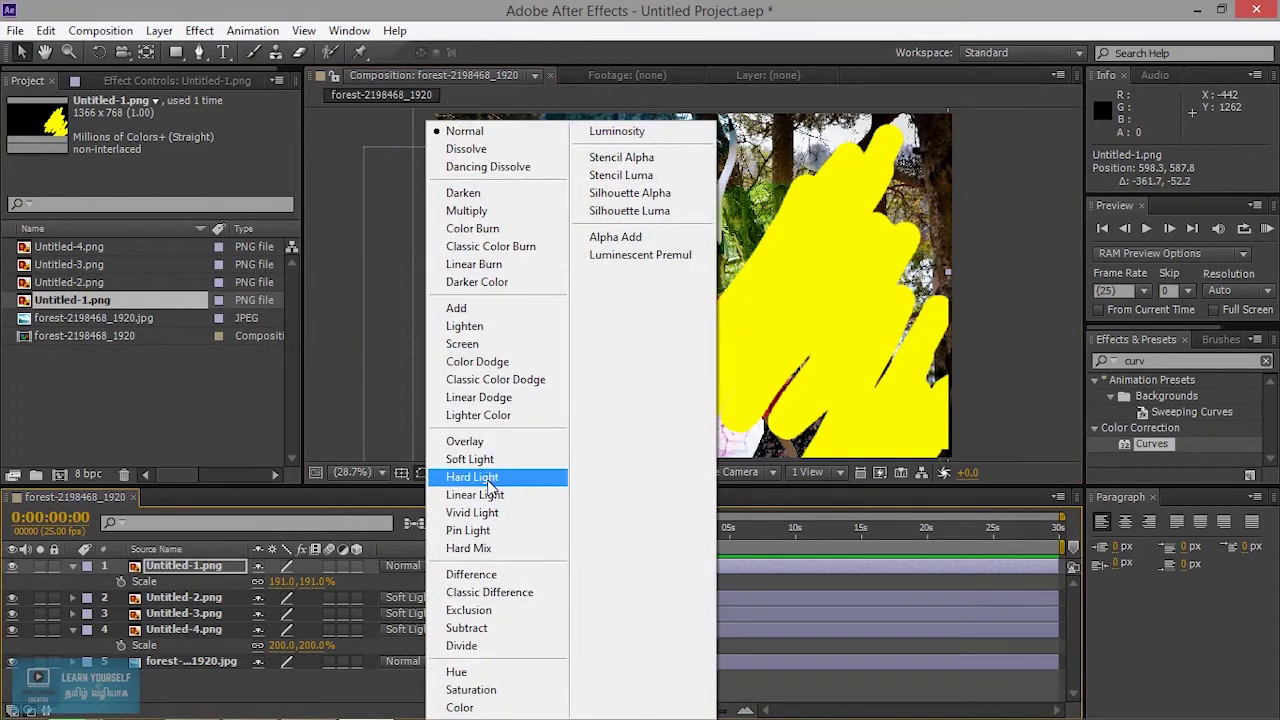
click(475, 578)
click(429, 566)
click(474, 593)
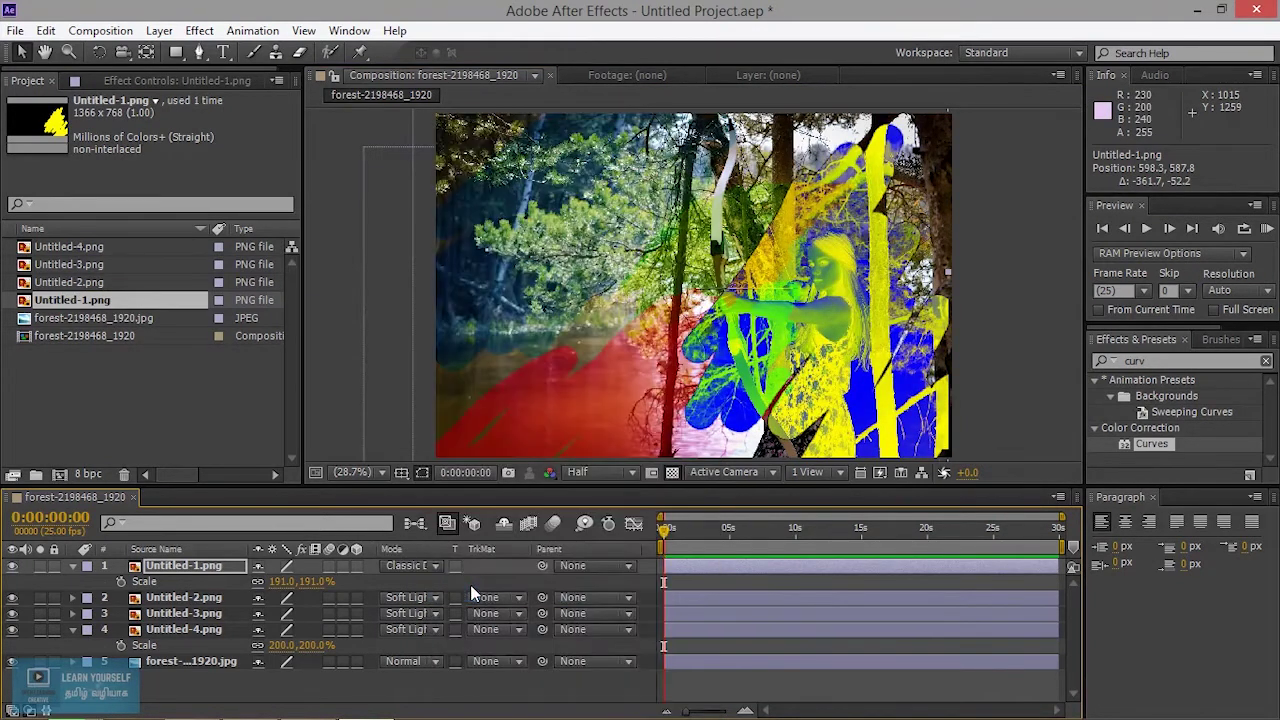
click(428, 567)
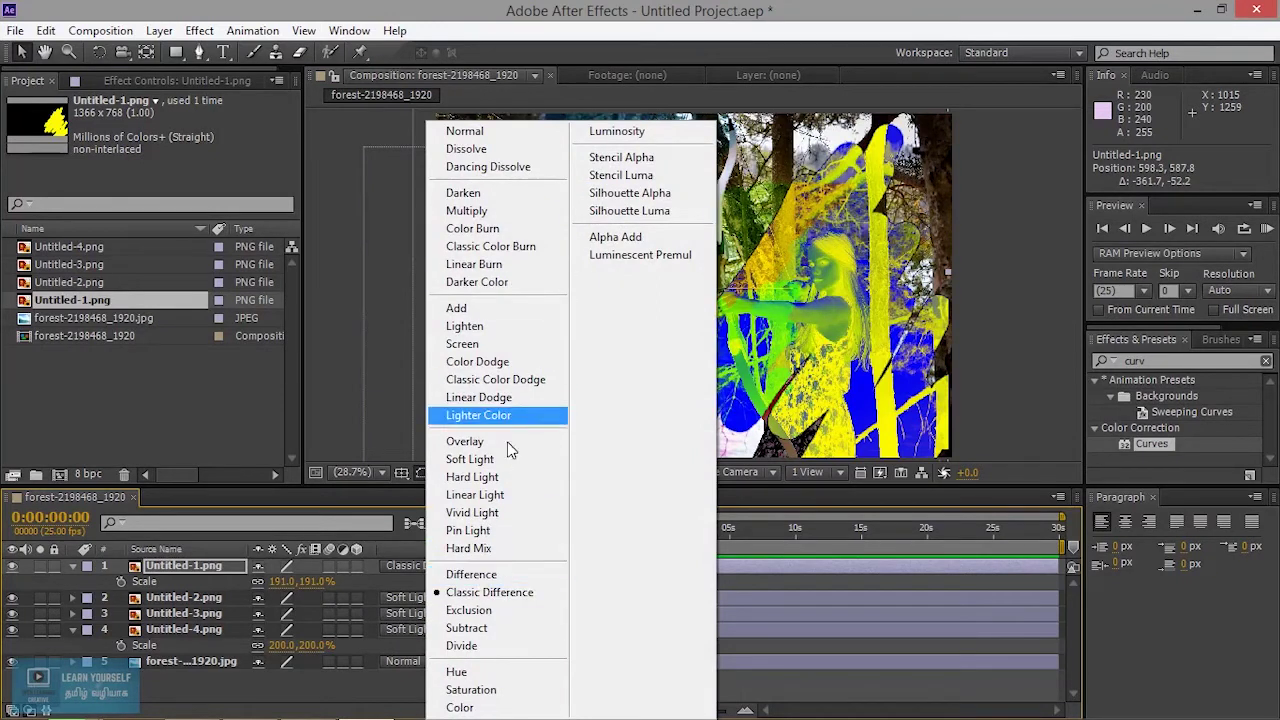
click(500, 362)
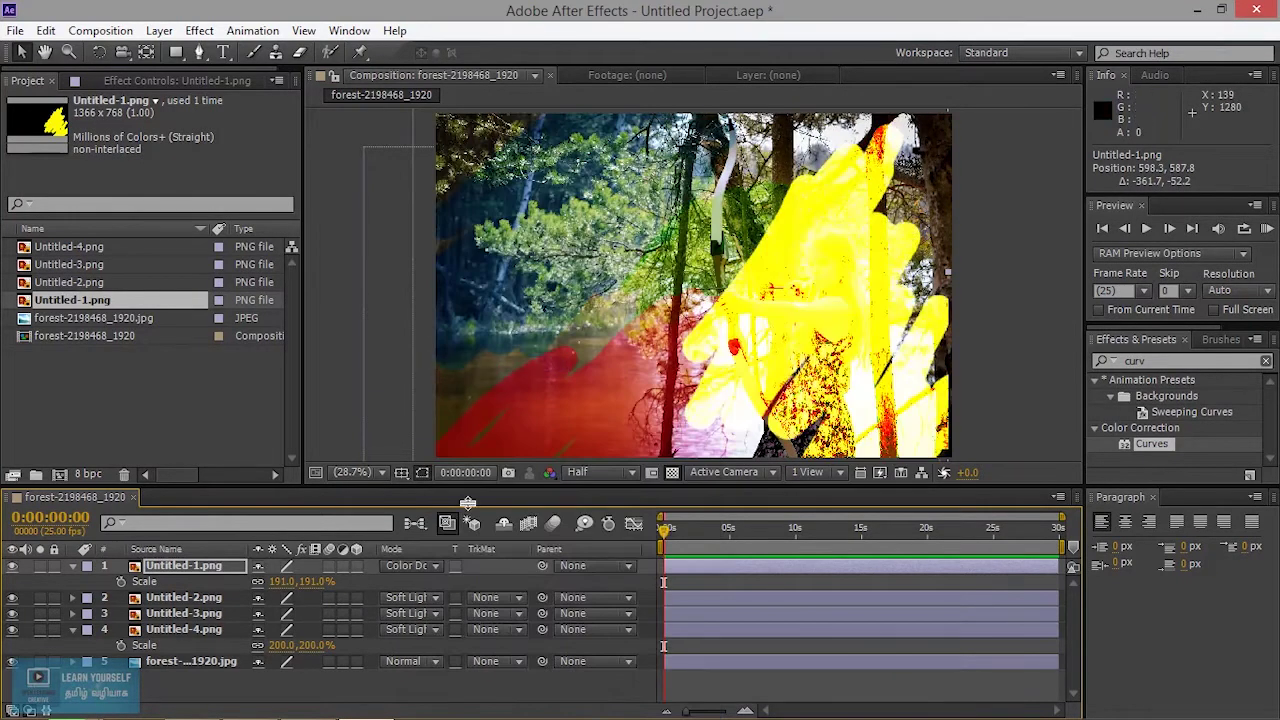
click(420, 565)
click(470, 455)
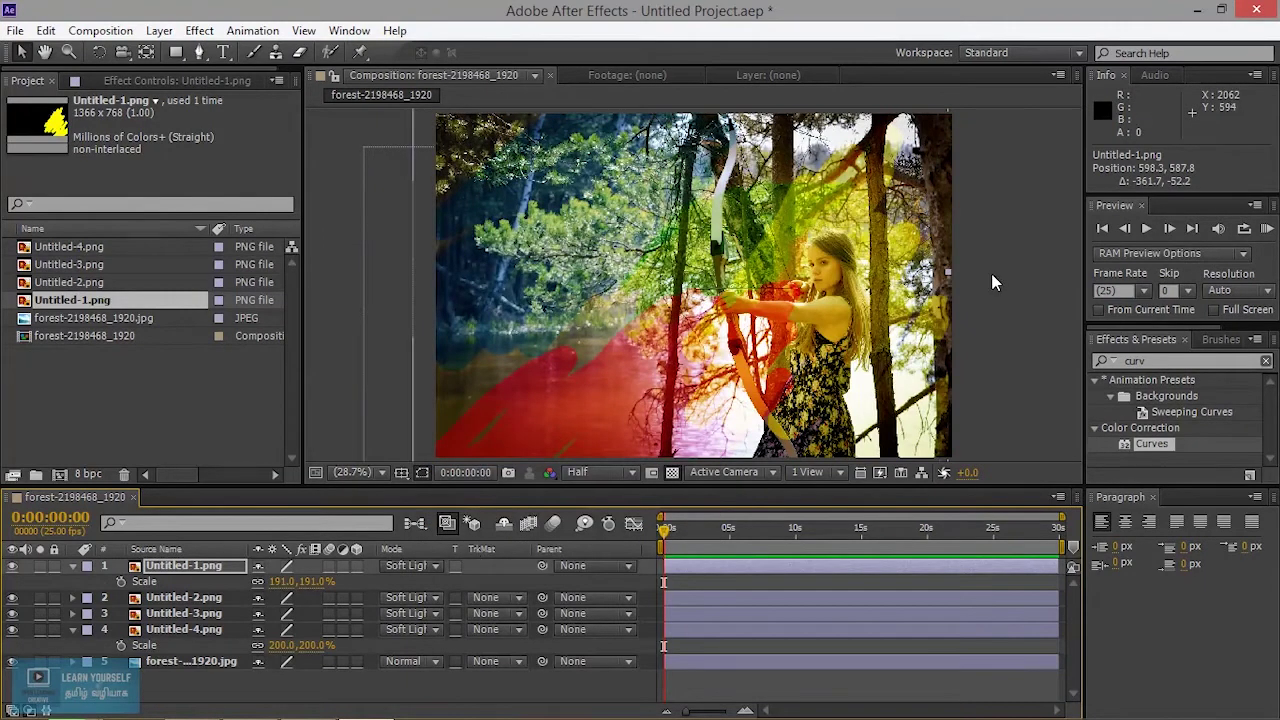
click(907, 327)
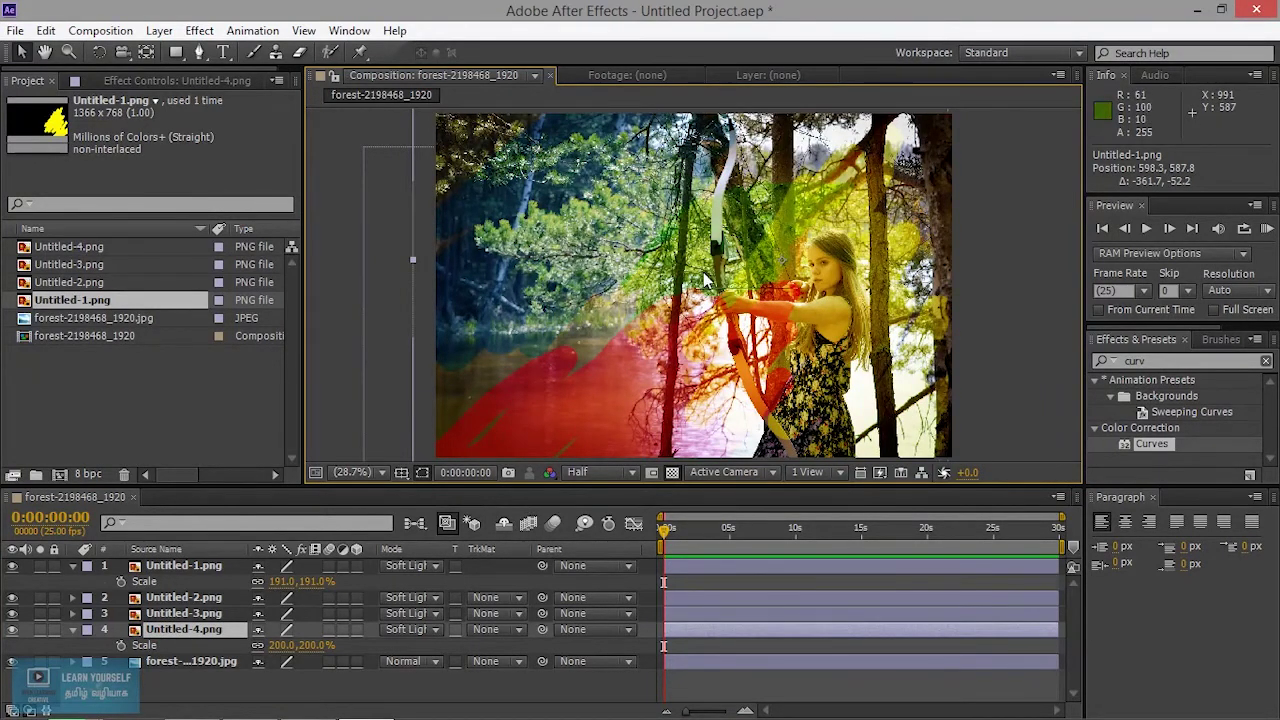
key(grave)
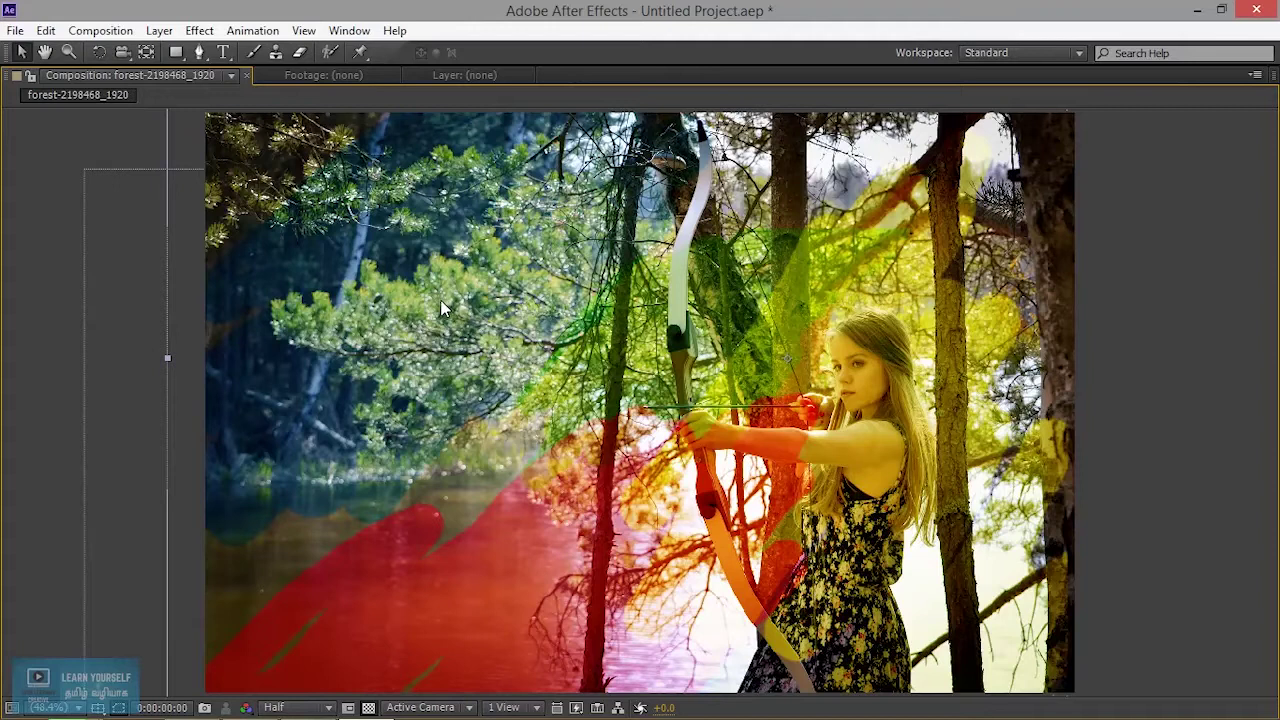
key(grave)
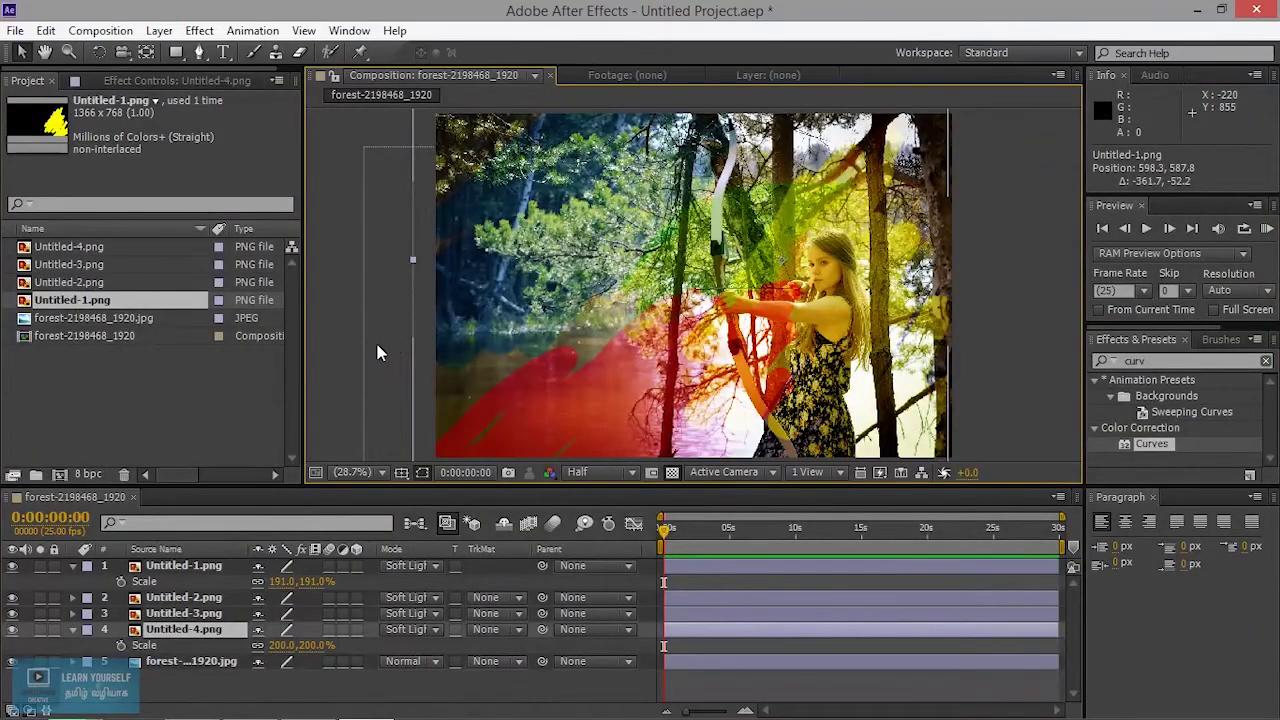
click(200, 570)
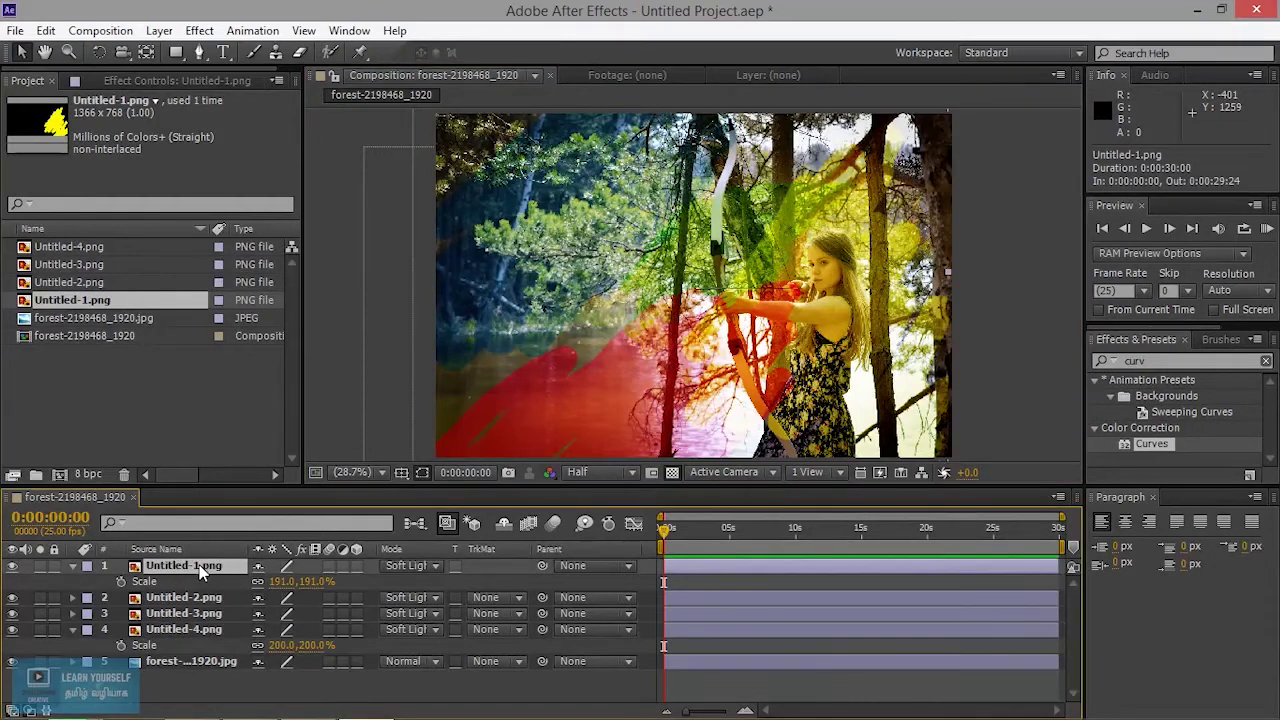
click(191, 630)
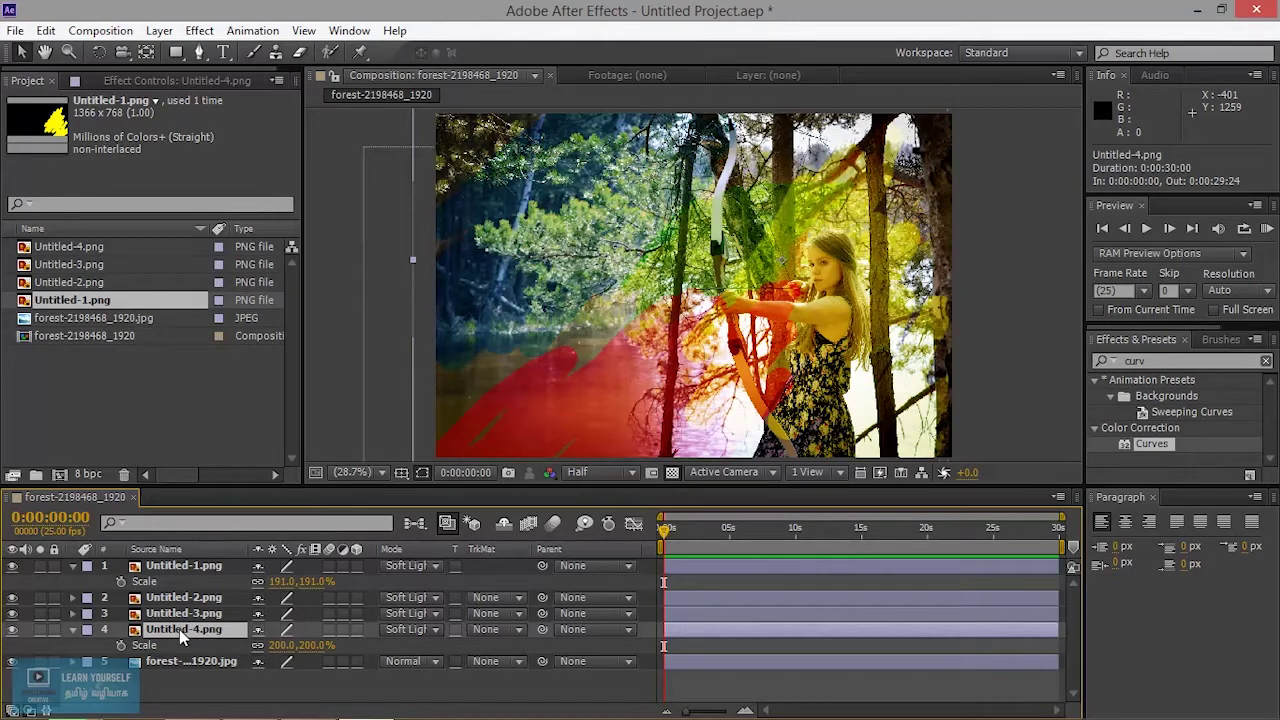
Select the Untitled-3.png layer in the timeline
click(170, 82)
click(253, 52)
click(252, 31)
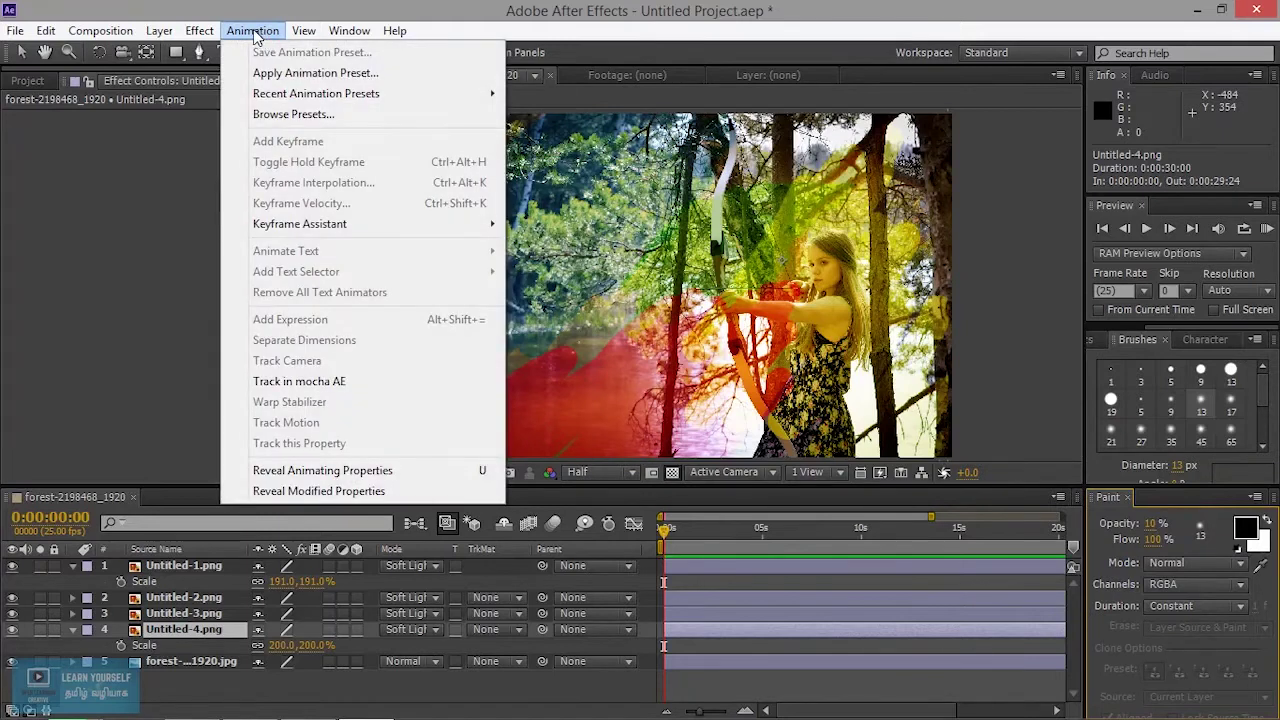
click(255, 33)
click(180, 614)
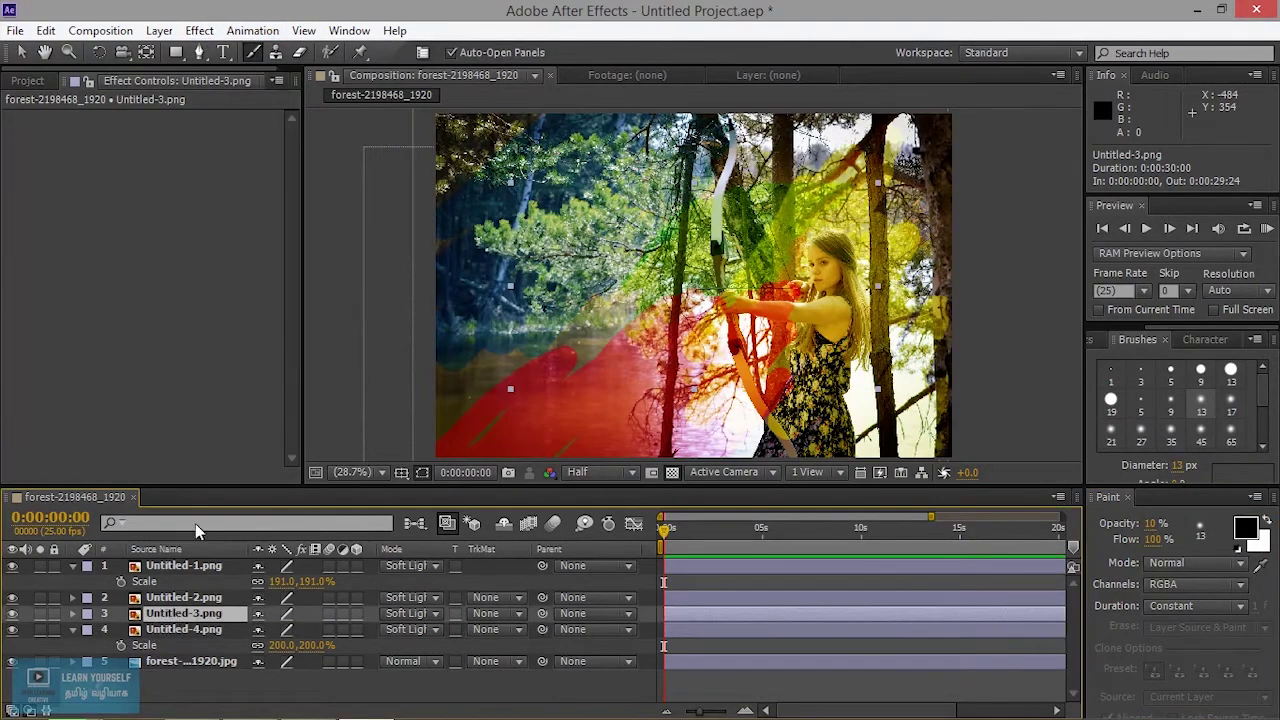
Apply Fast Blur with Blurriness 40 to Untitled-3.png, hiding the green layer to compare
click(199, 31)
mouse_move(296, 168)
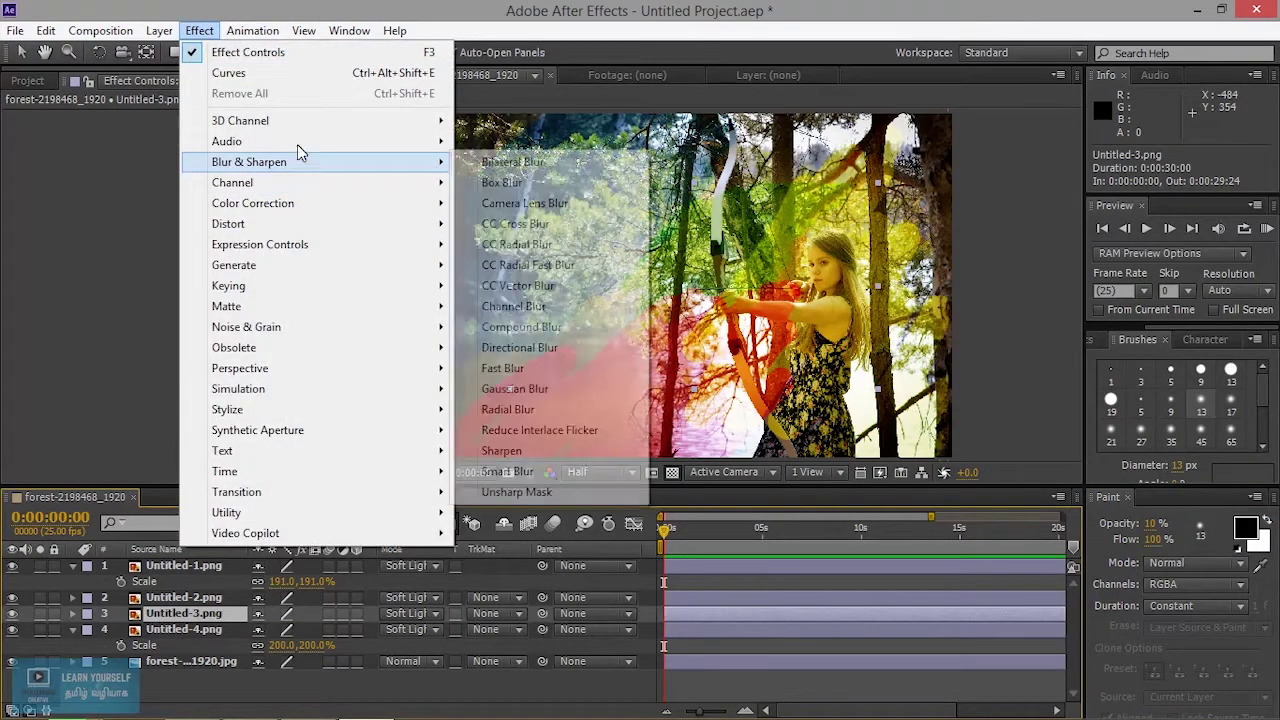
mouse_move(308, 131)
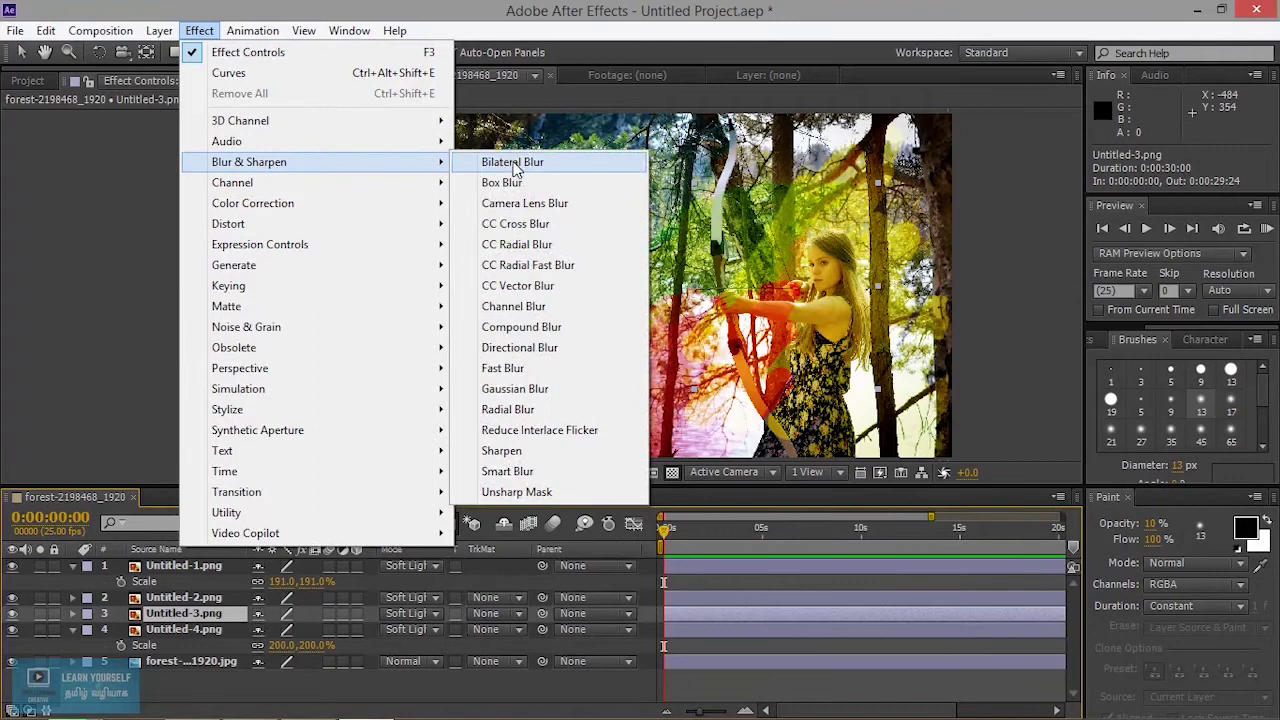
click(502, 368)
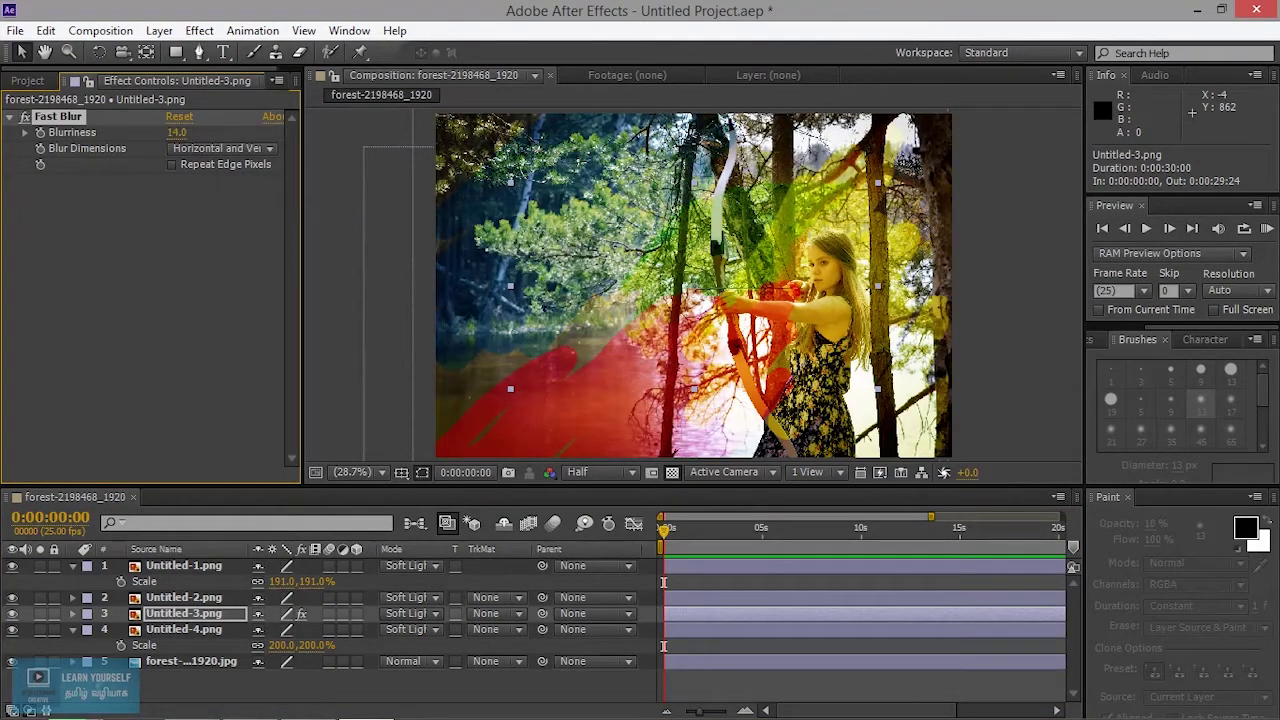
drag(176, 132, 220, 145)
click(12, 613)
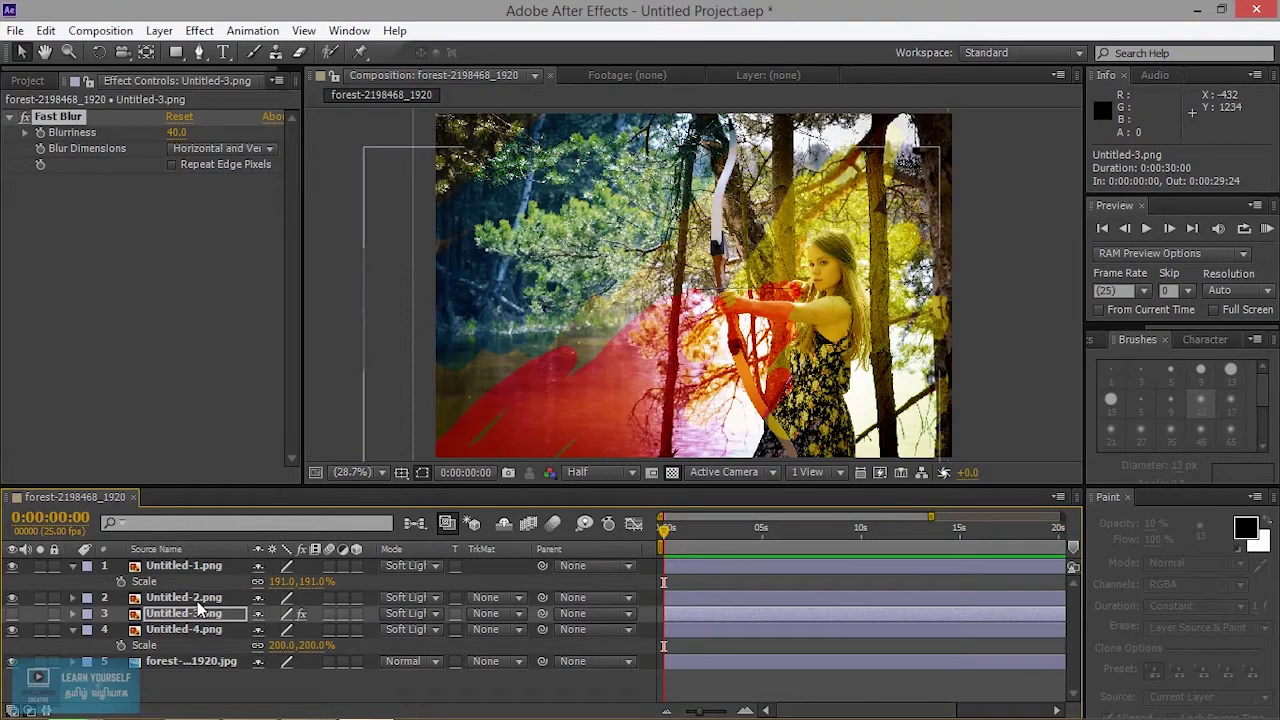
Raise the red Untitled-2.png layer's Fast Blur Blurriness to 169
click(200, 598)
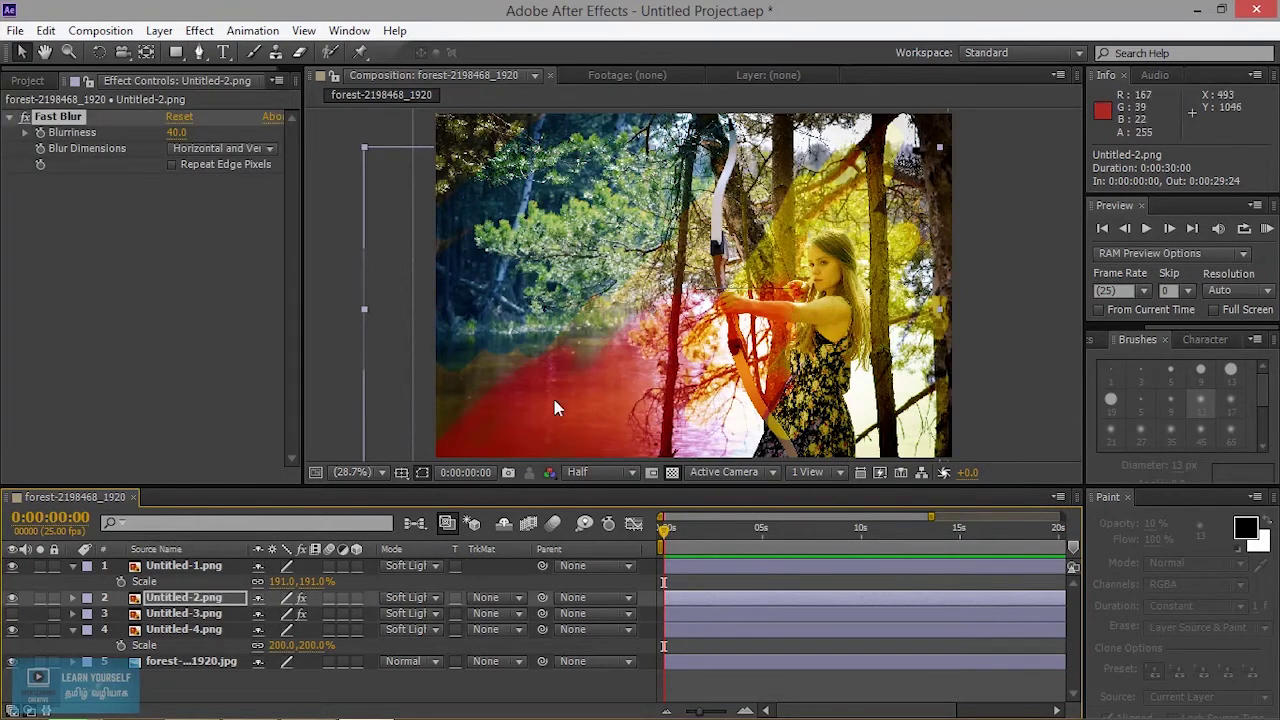
click(209, 129)
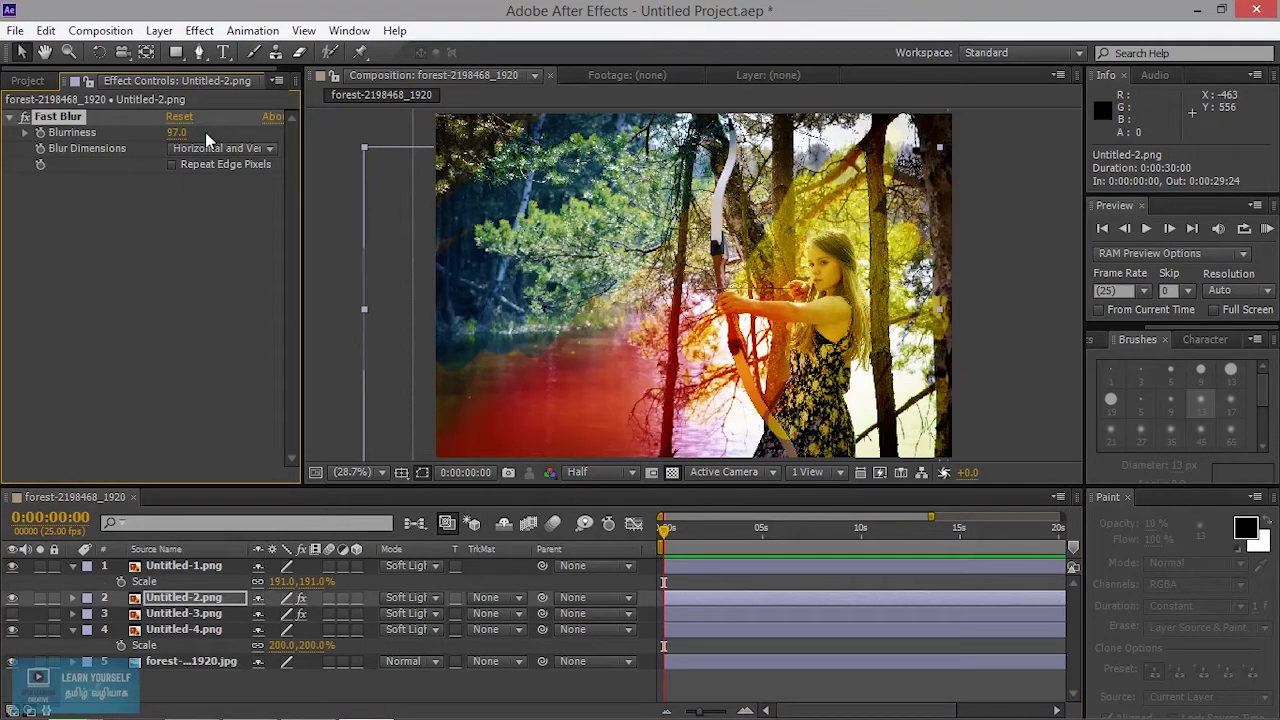
mouse_move(179, 132)
mouse_down()
mouse_move(241, 143)
mouse_move(195, 132)
mouse_up()
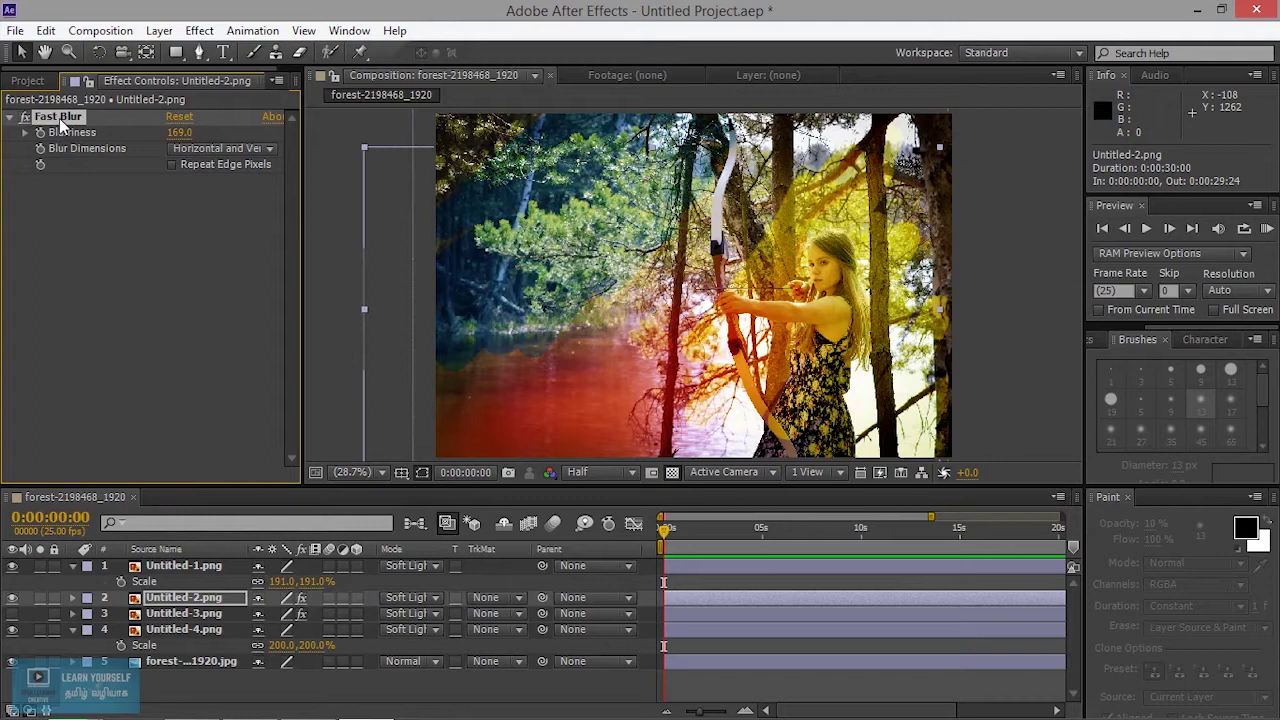
click(167, 568)
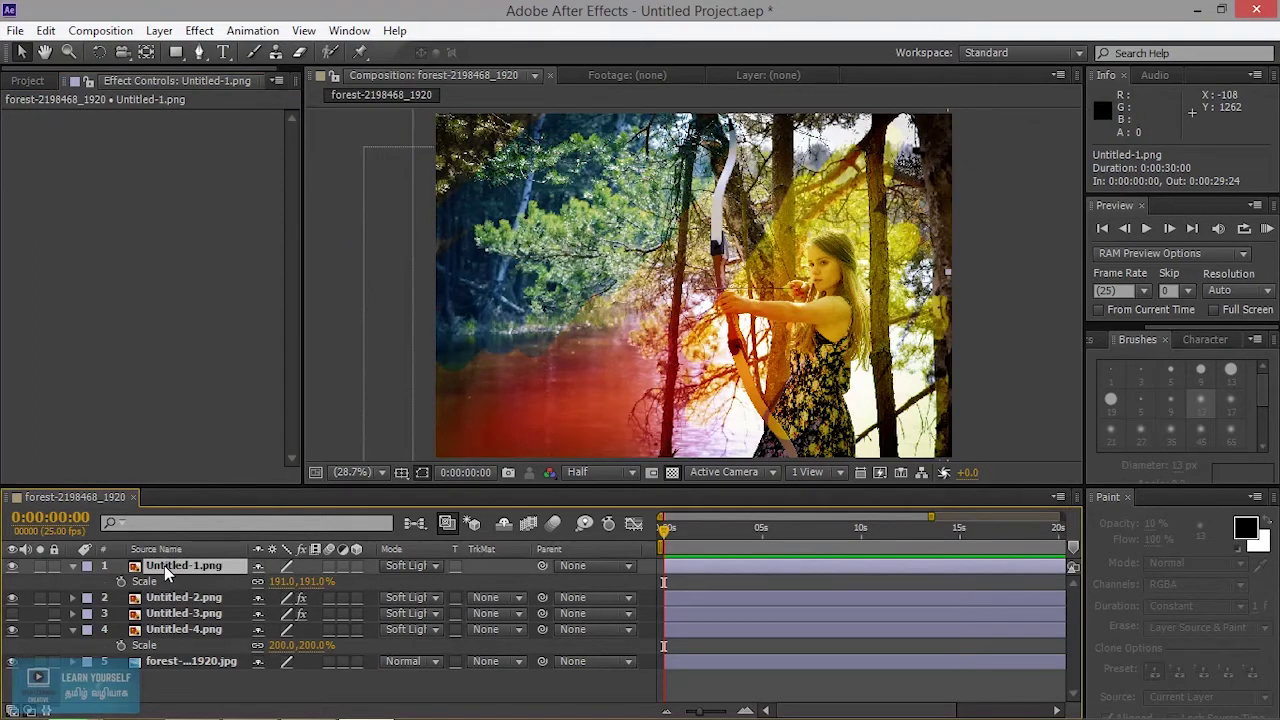
Paste the 169 Fast Blur onto yellow Untitled-1.png, scale it to 238.4% and shift it upward
key(ctrl+v)
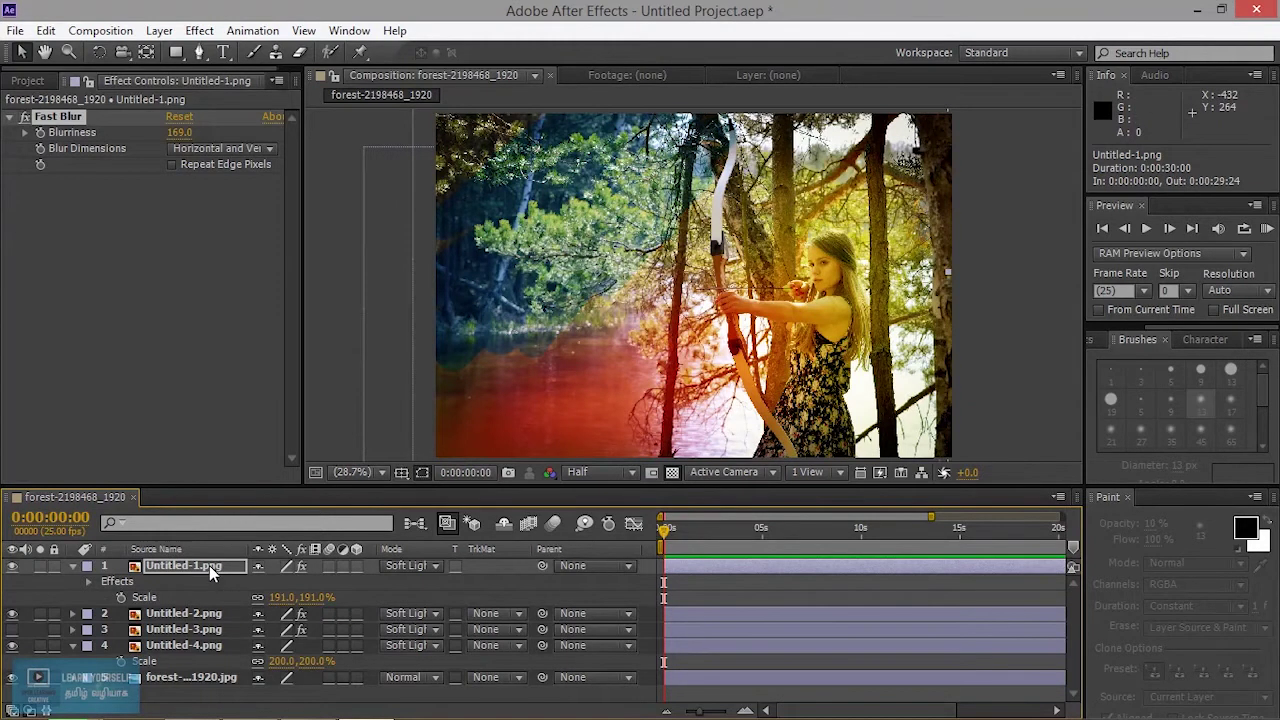
drag(845, 314, 879, 266)
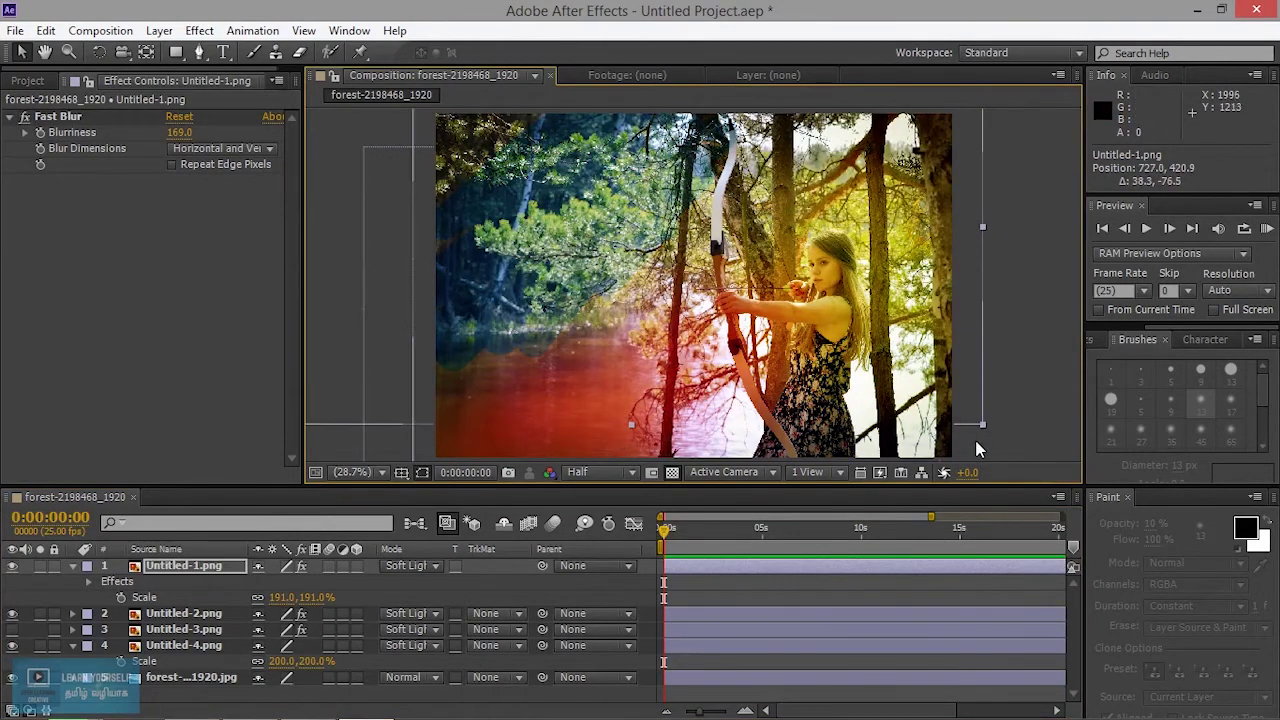
drag(983, 425, 1070, 506)
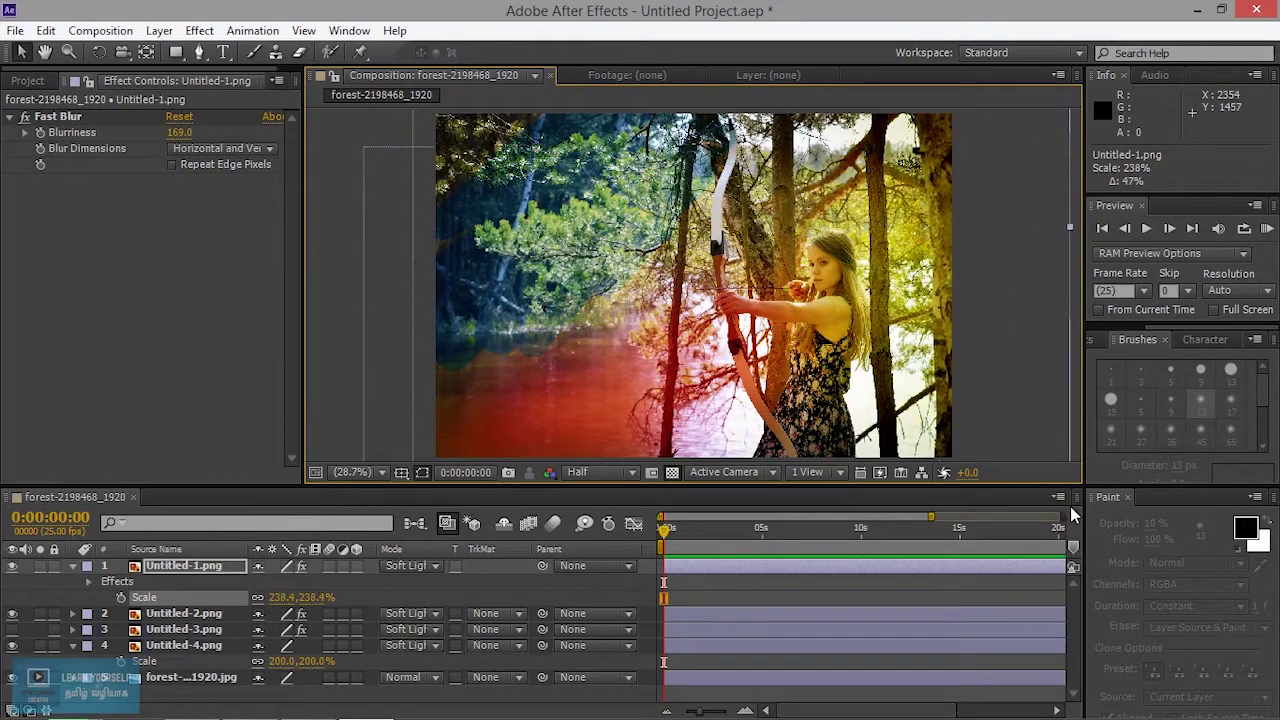
mouse_move(889, 292)
mouse_down()
mouse_move(895, 248)
mouse_move(889, 340)
mouse_up()
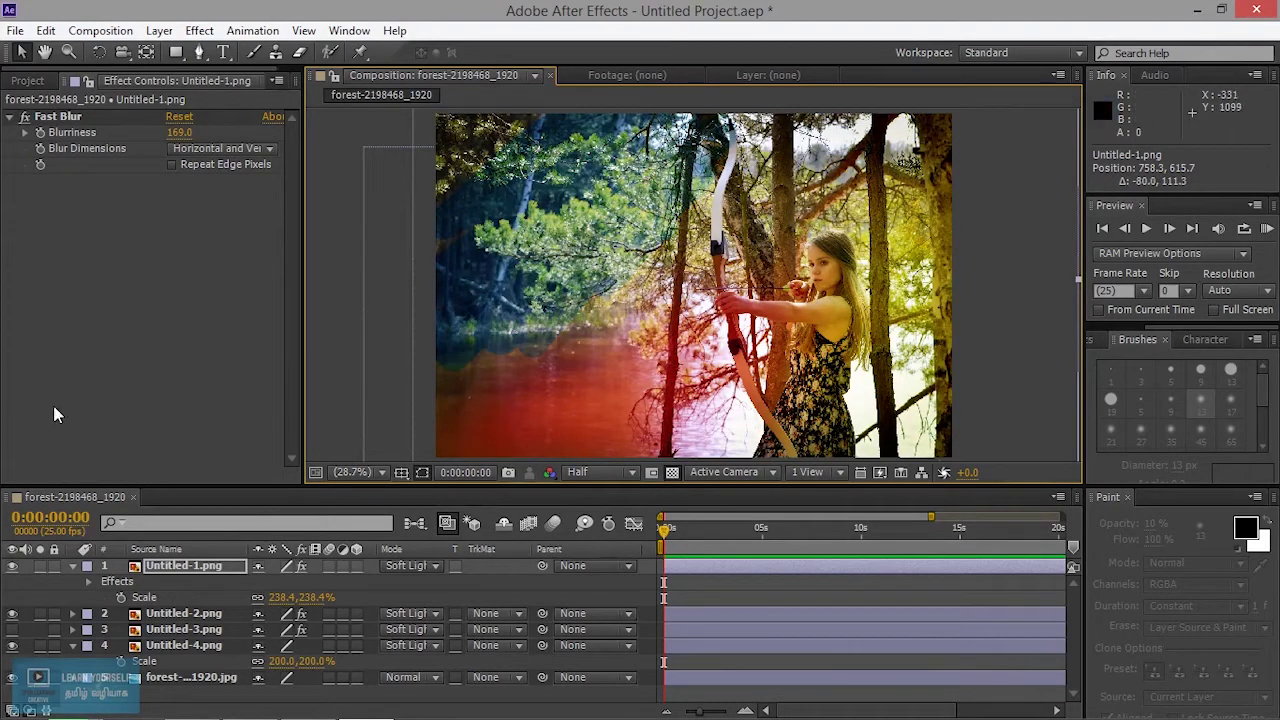
click(178, 647)
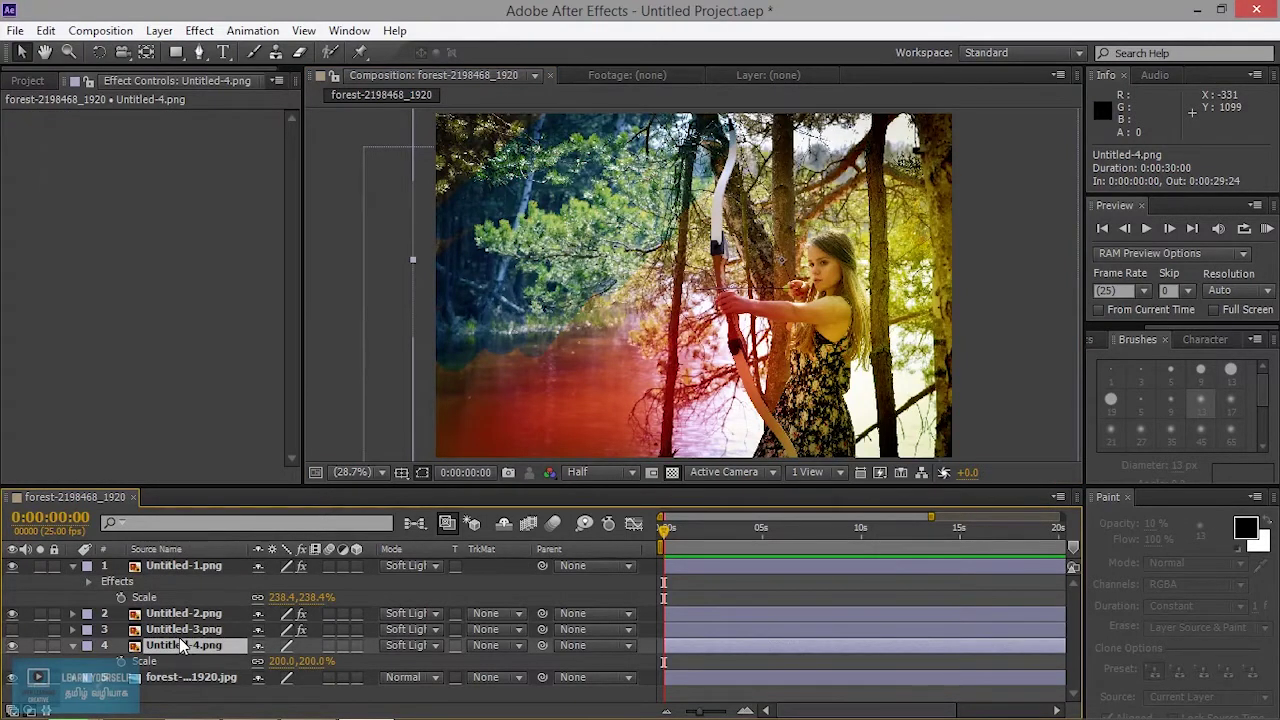
Paste Fast Blur onto Untitled-4.png, move it up-left and make it visible again
key(ctrl+v)
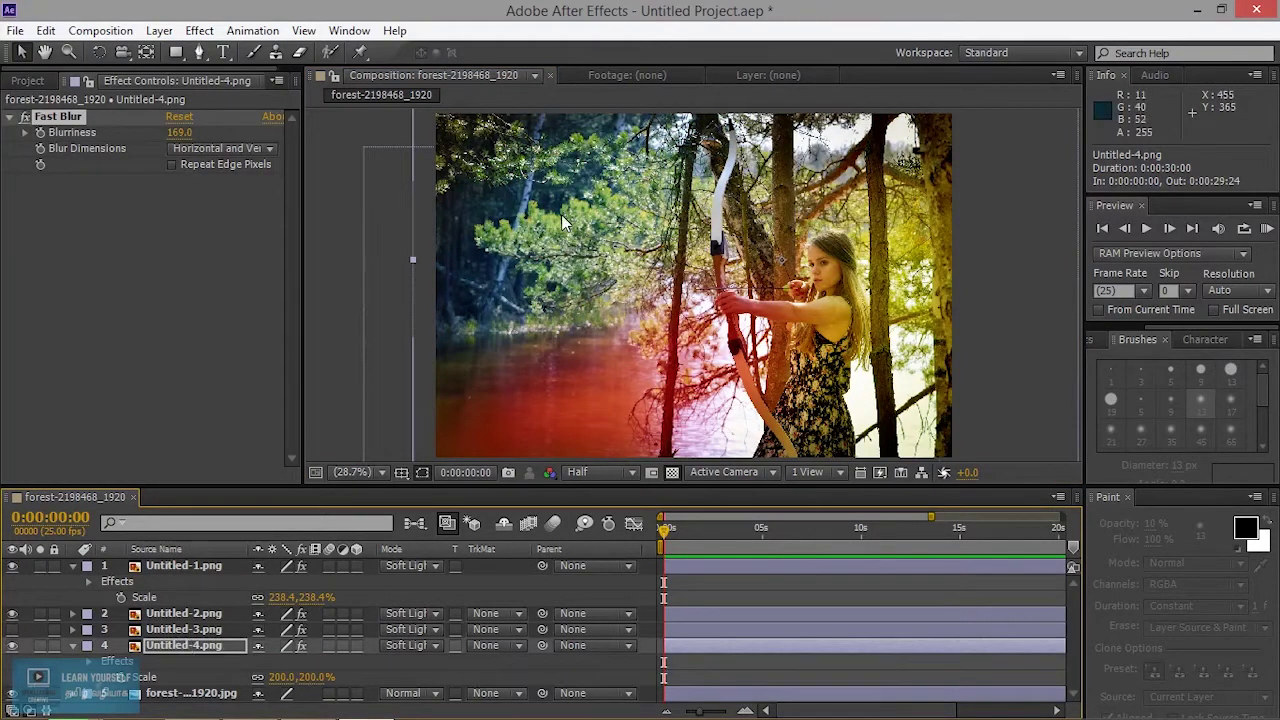
drag(537, 251, 518, 231)
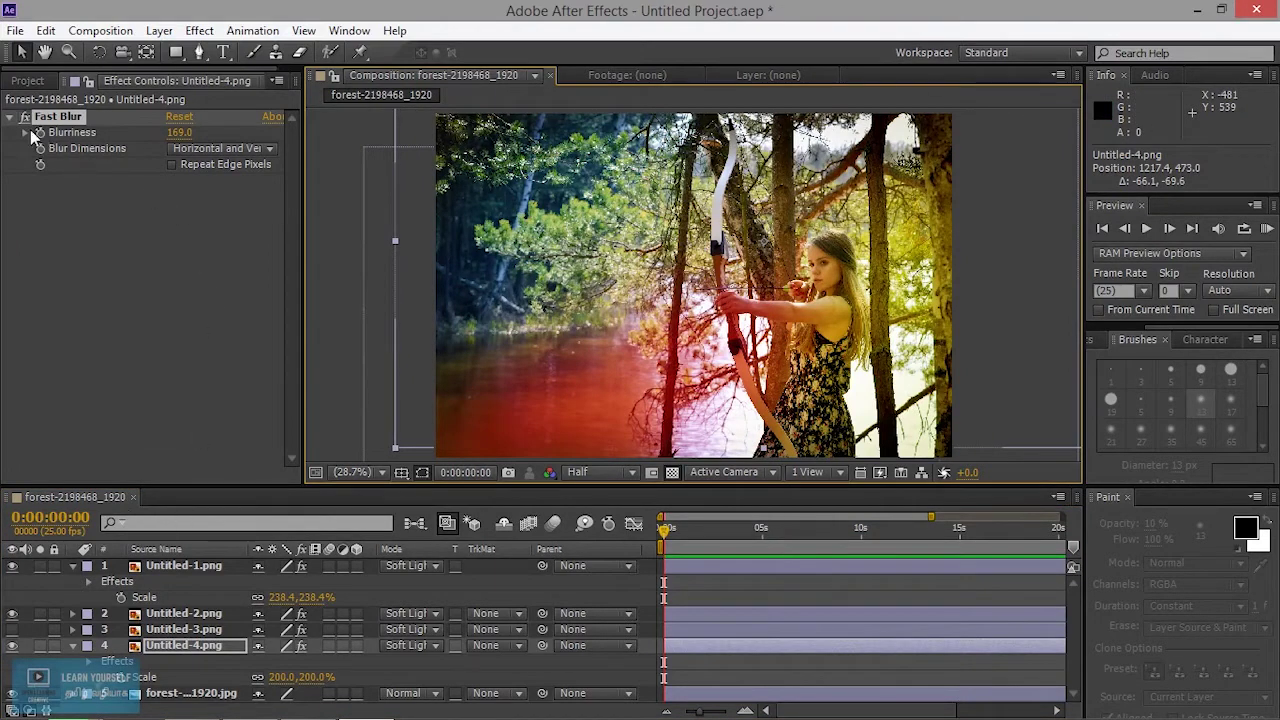
click(13, 645)
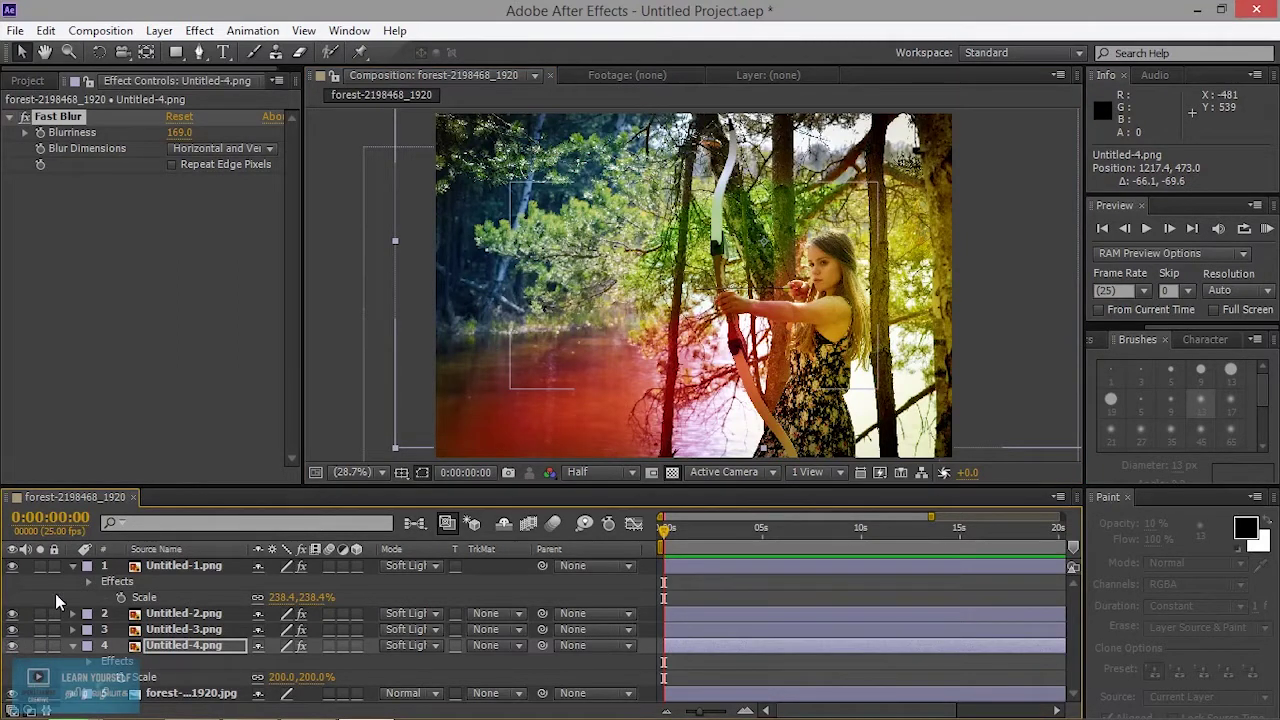
Enlarge the timeline and collapse the Untitled-1.png and Untitled-4.png layer properties
click(1029, 220)
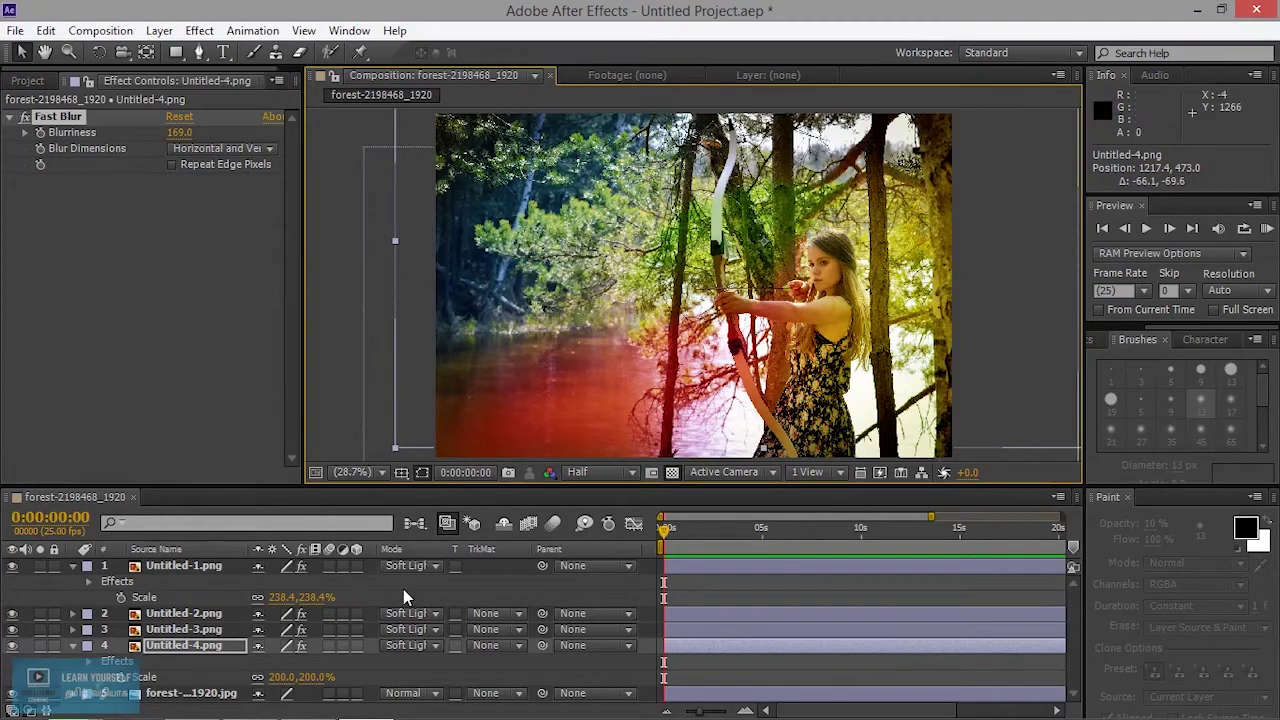
mouse_move(615, 488)
mouse_down()
mouse_move(597, 425)
mouse_move(597, 440)
mouse_up()
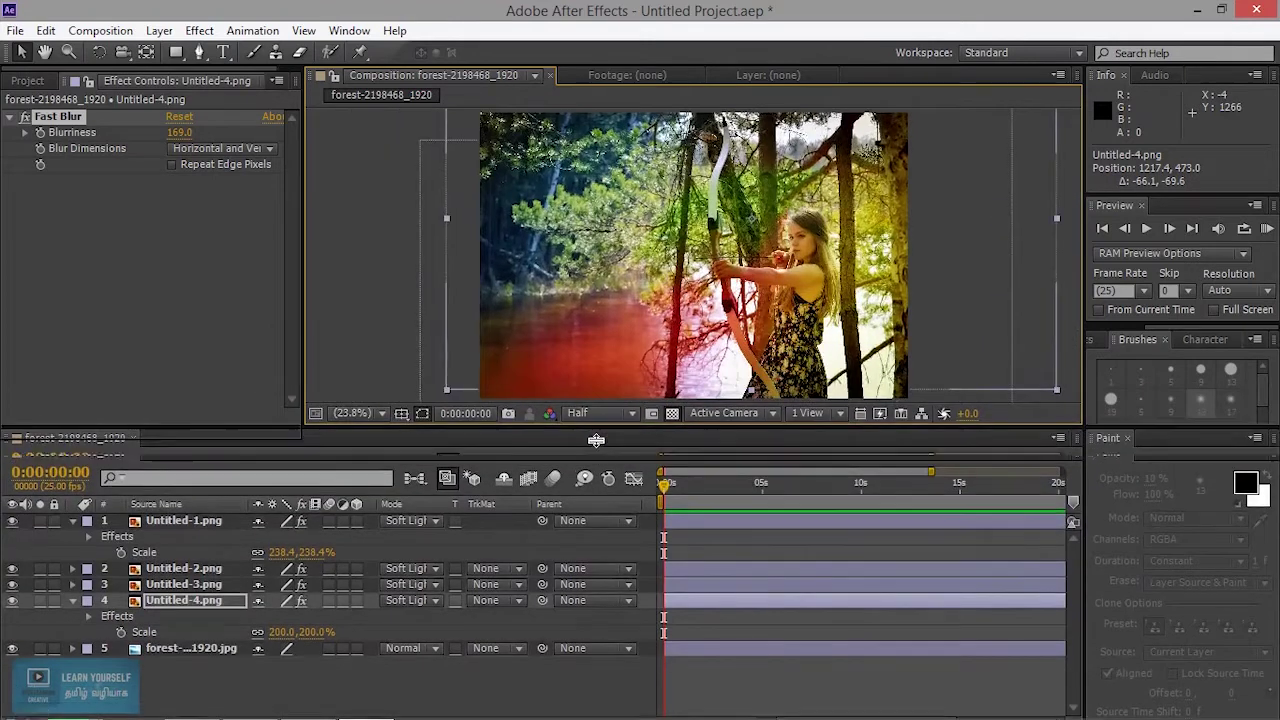
click(72, 521)
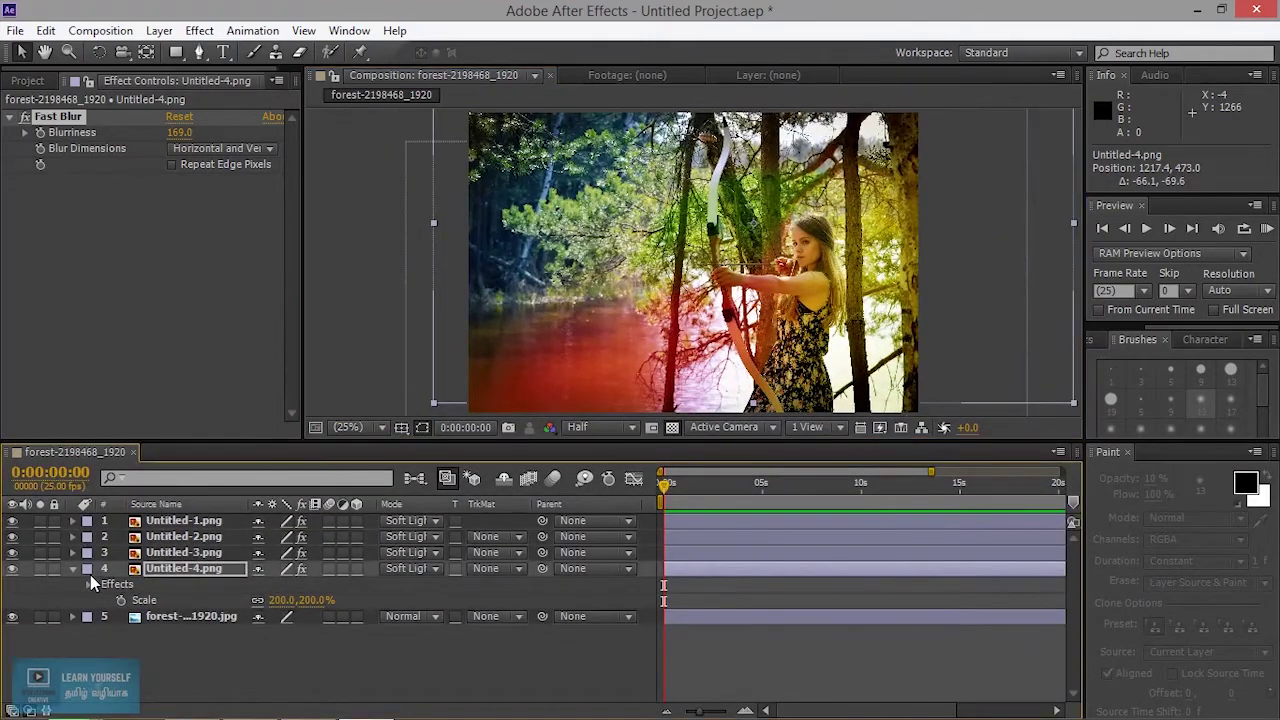
click(73, 568)
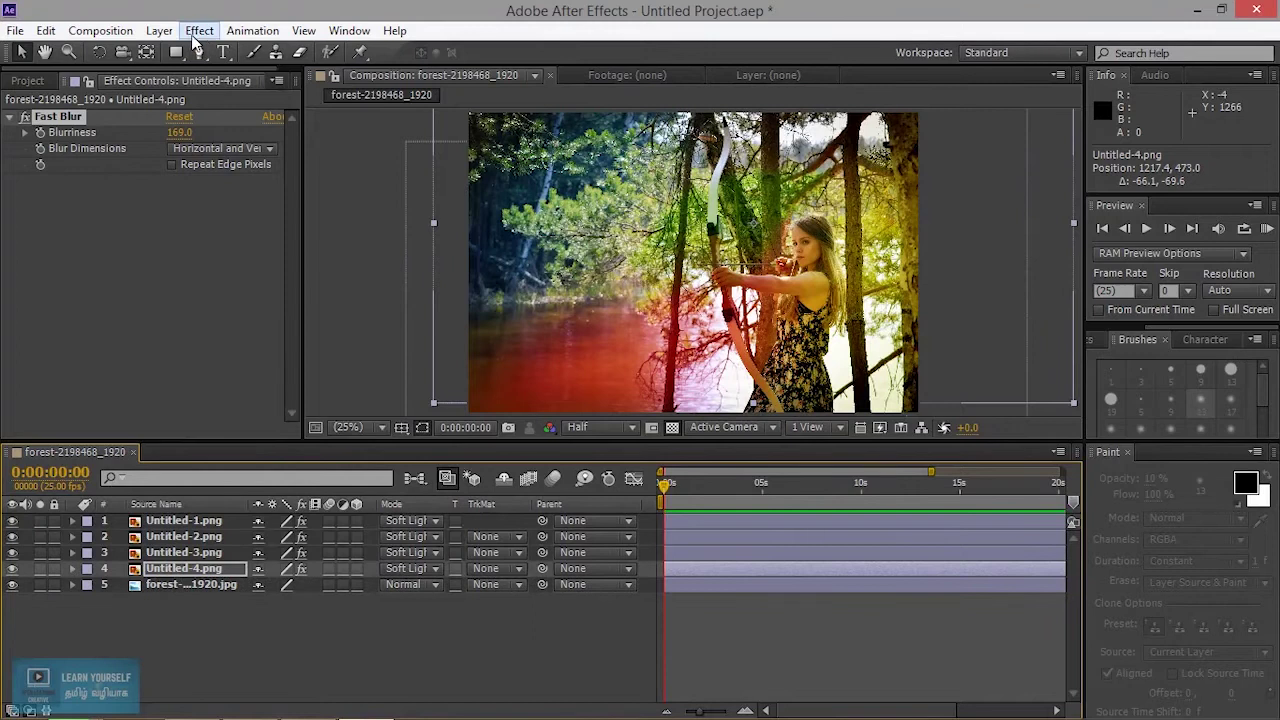
Create a new adjustment layer at the top of the stack
click(197, 34)
mouse_move(159, 30)
mouse_move(266, 49)
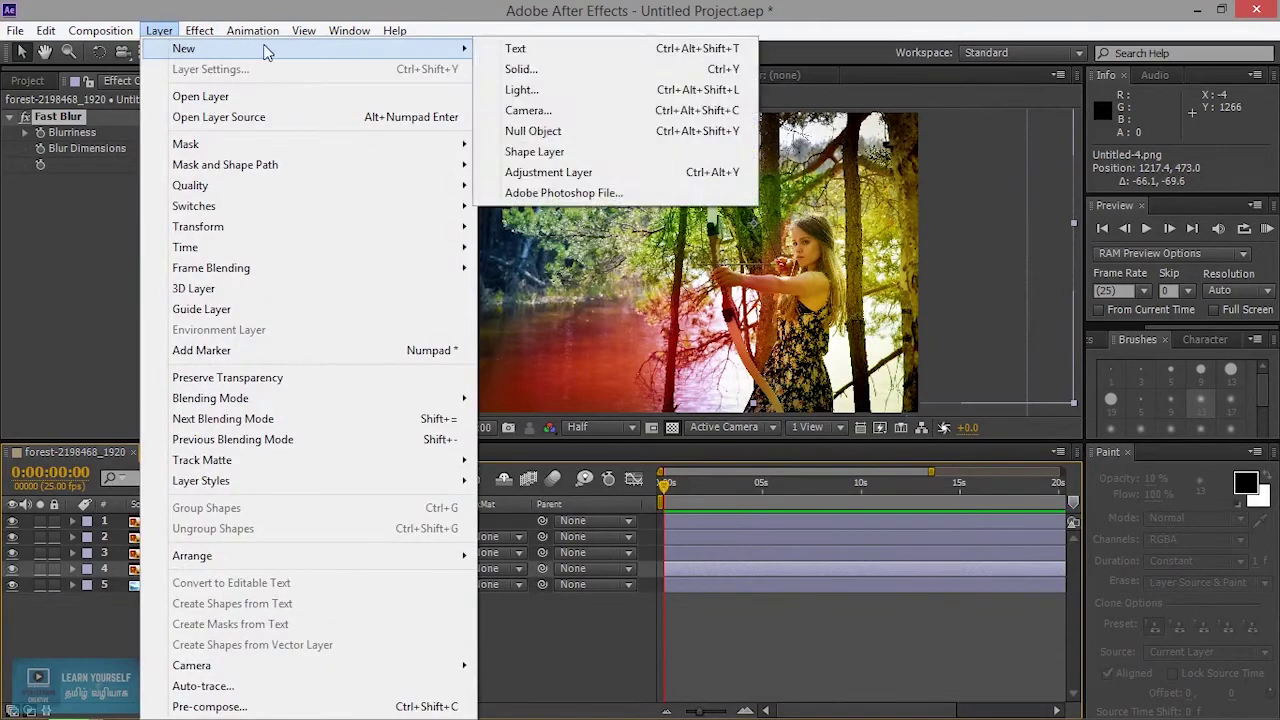
click(530, 172)
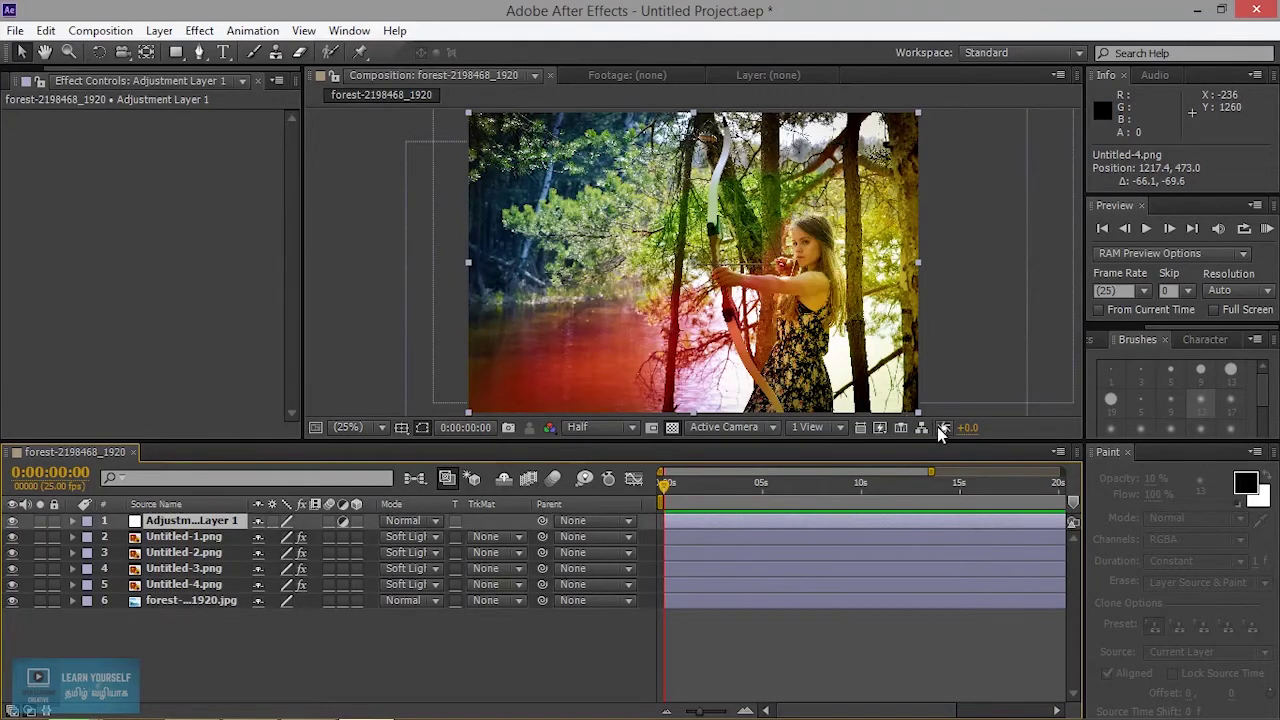
Search 'curv' in Effects & Presets and apply Curves to the adjustment layer
click(1095, 339)
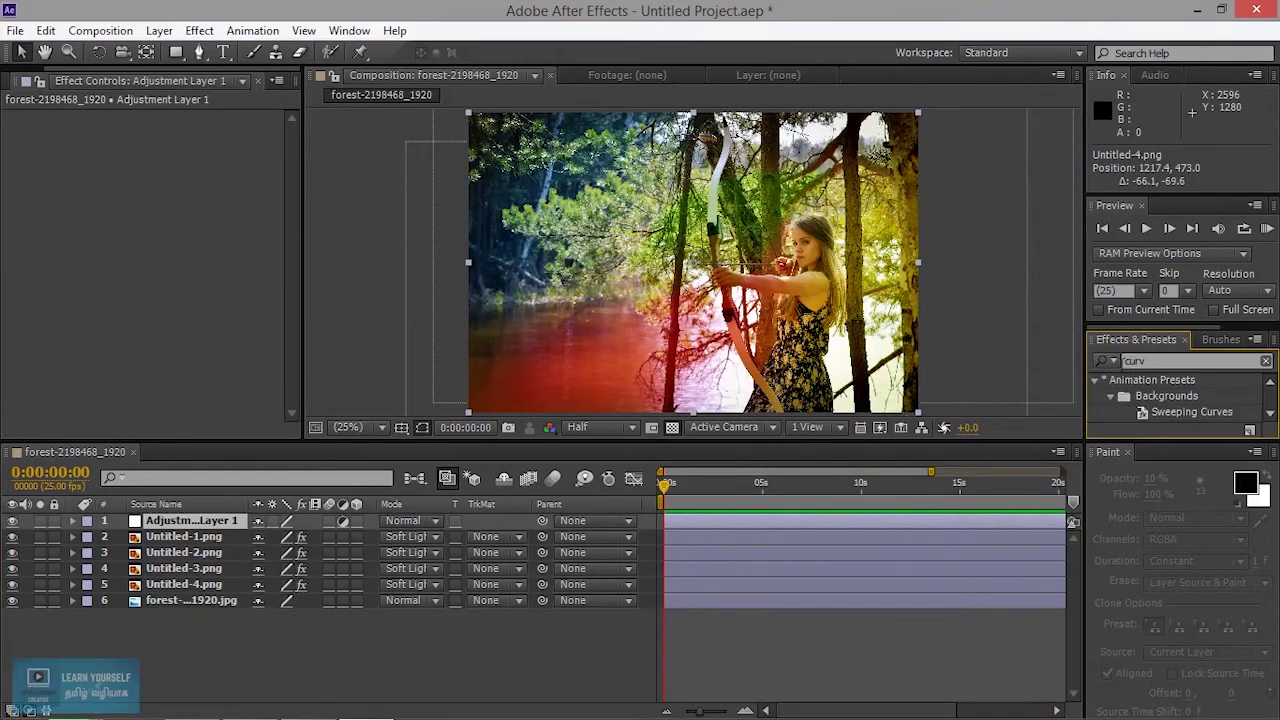
click(1157, 361)
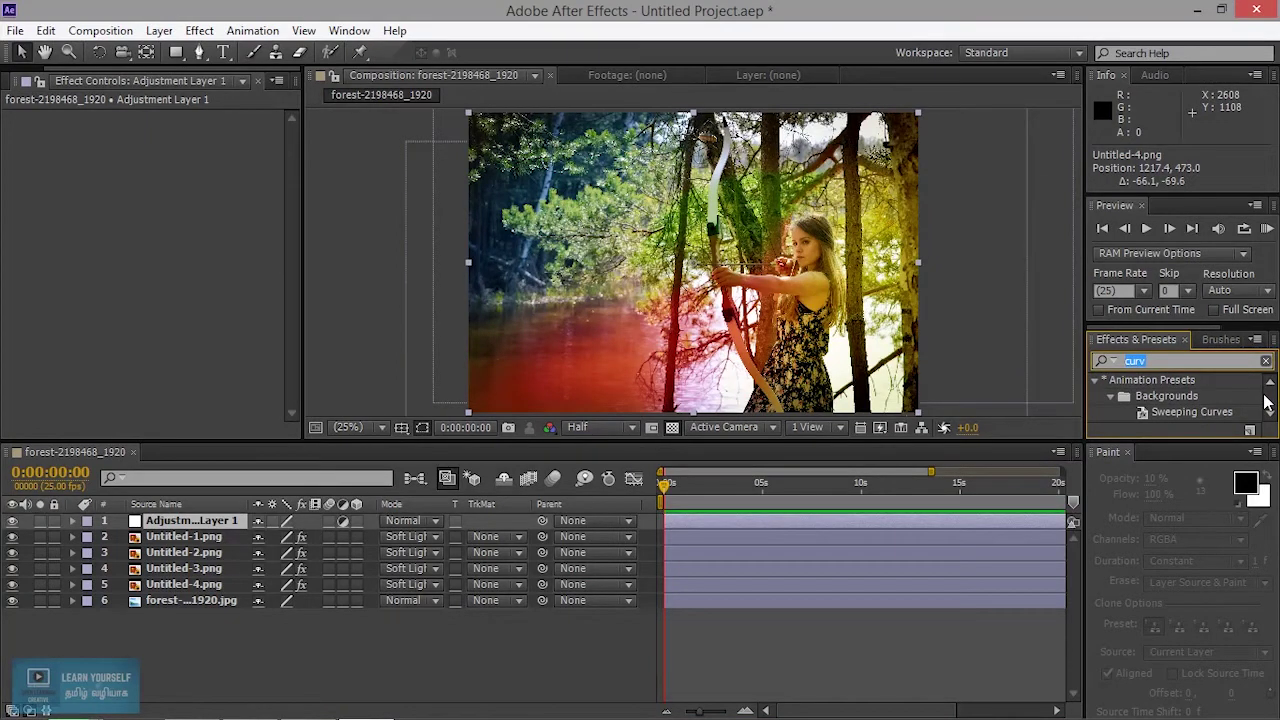
key(BackSpace)
text(l)
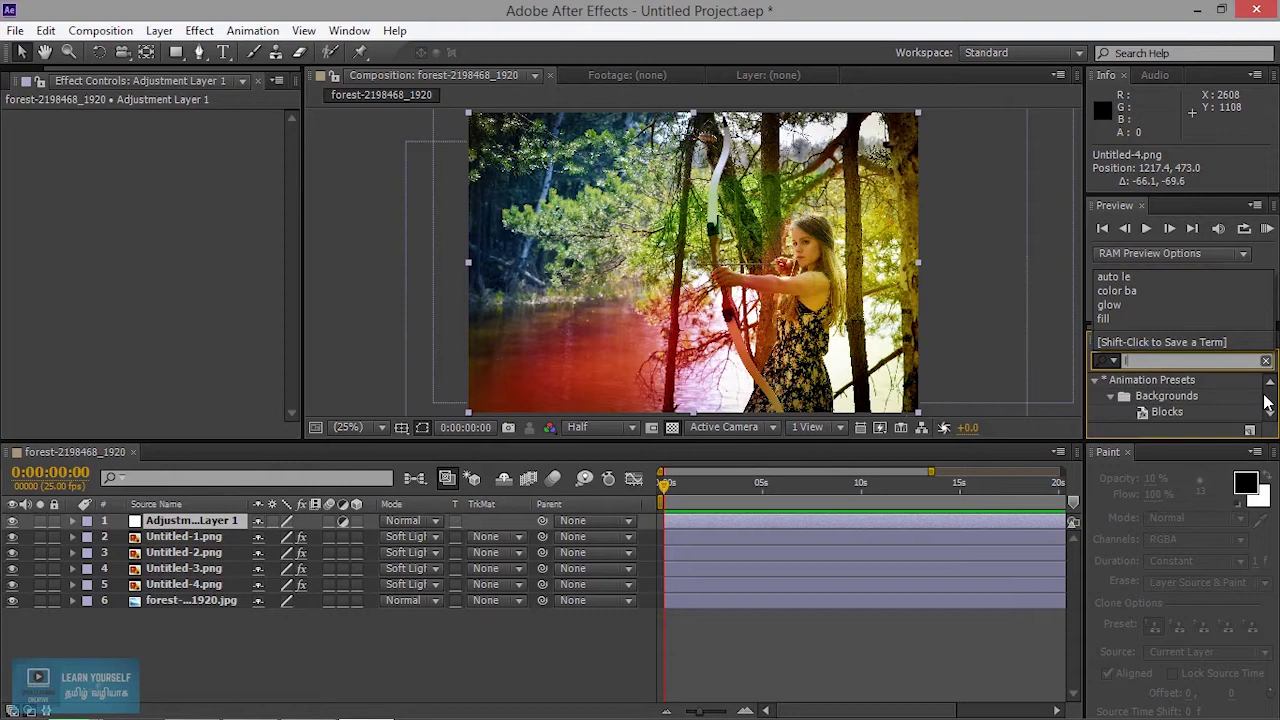
key(BackSpace)
text(c)
text(ur)
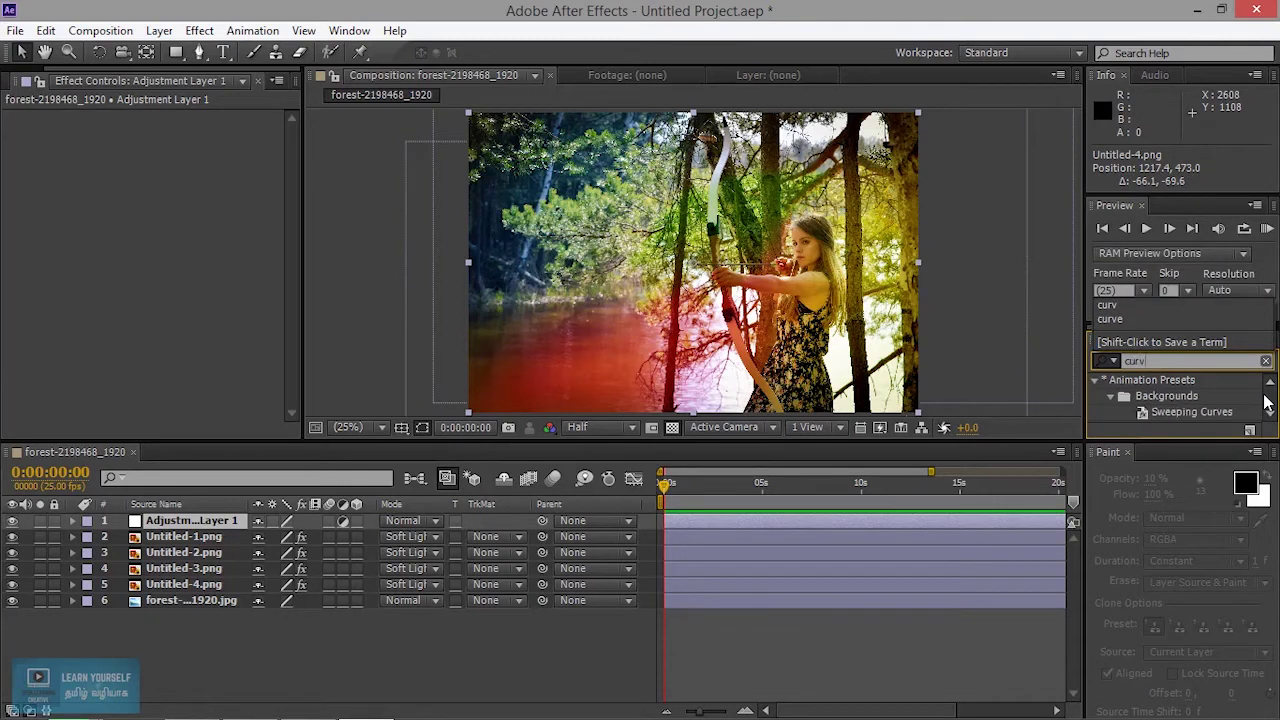
text(v)
drag(1167, 414, 224, 517)
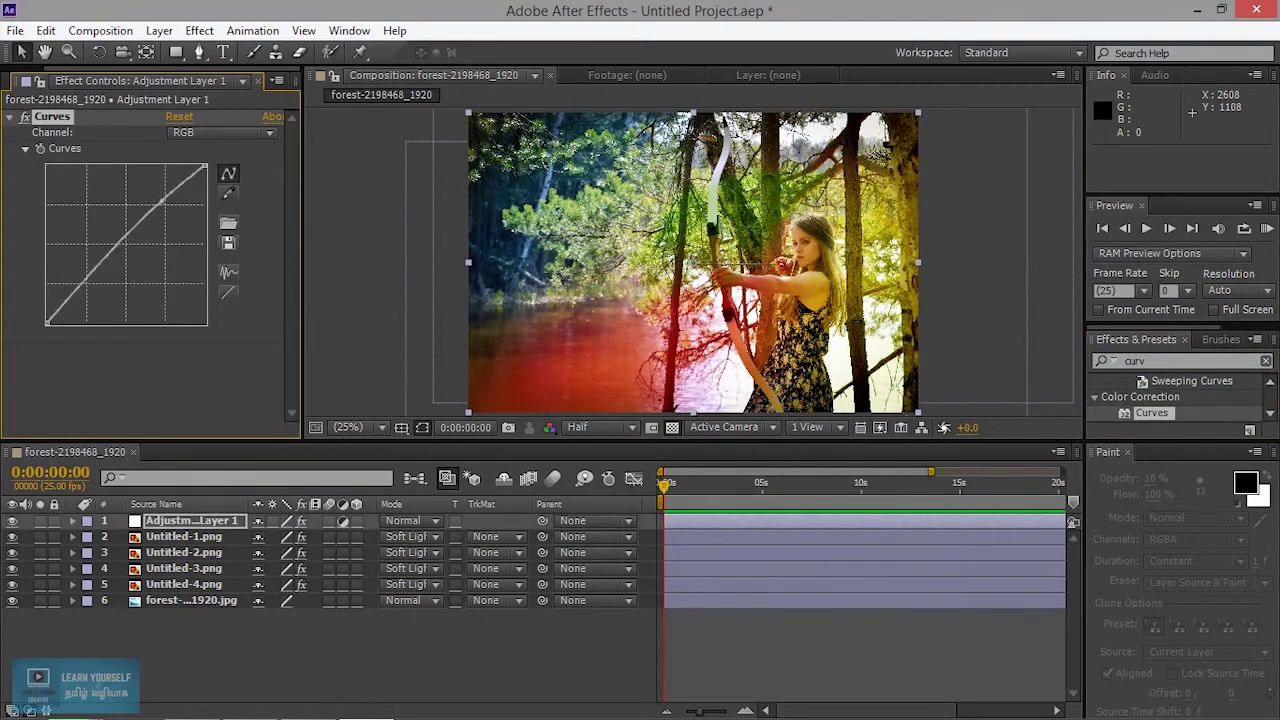
Bend the RGB curve into an S-shape, lifting highlights and deepening shadows
drag(126, 244, 112, 212)
drag(85, 265, 90, 292)
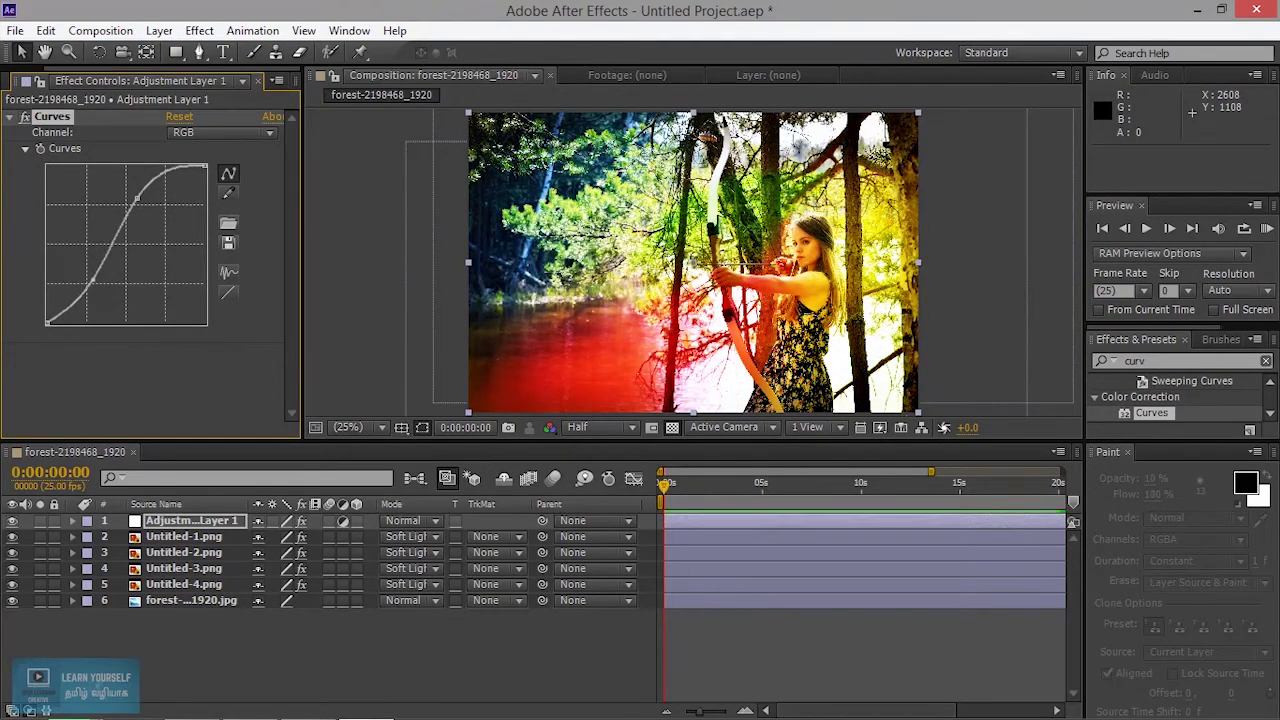
drag(137, 197, 145, 200)
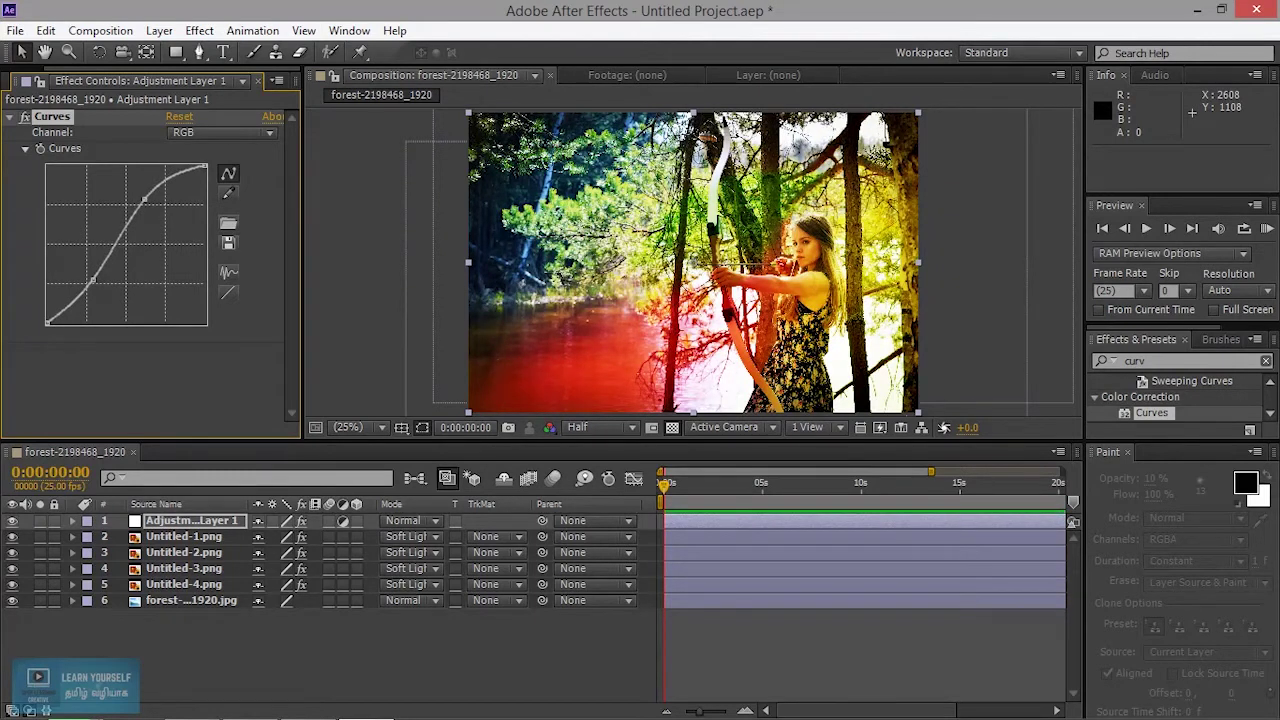
click(410, 521)
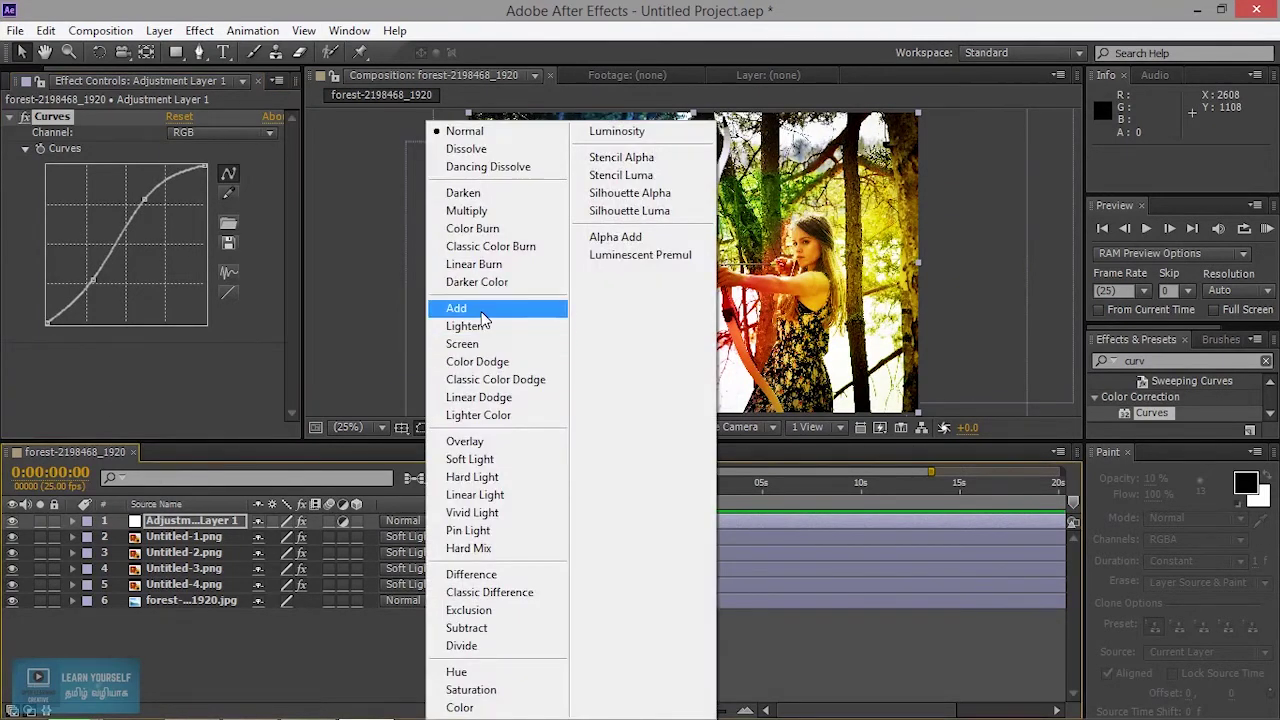
click(478, 327)
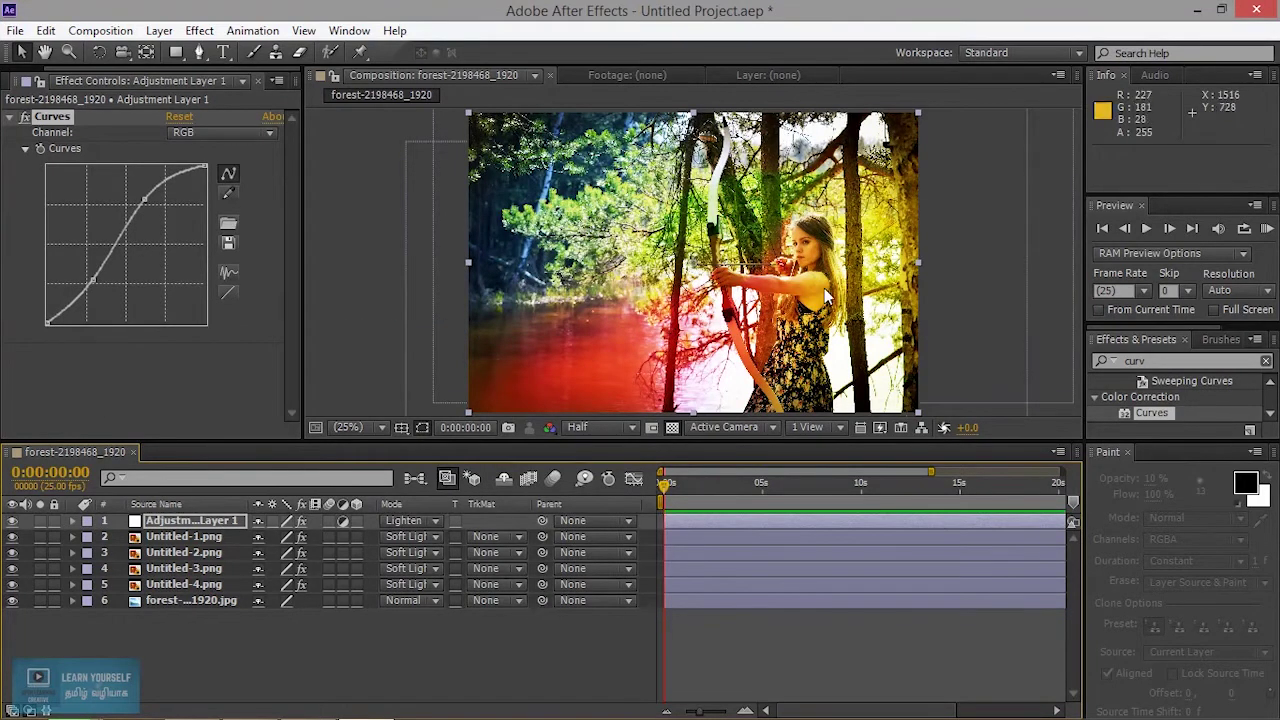
click(13, 522)
click(13, 522)
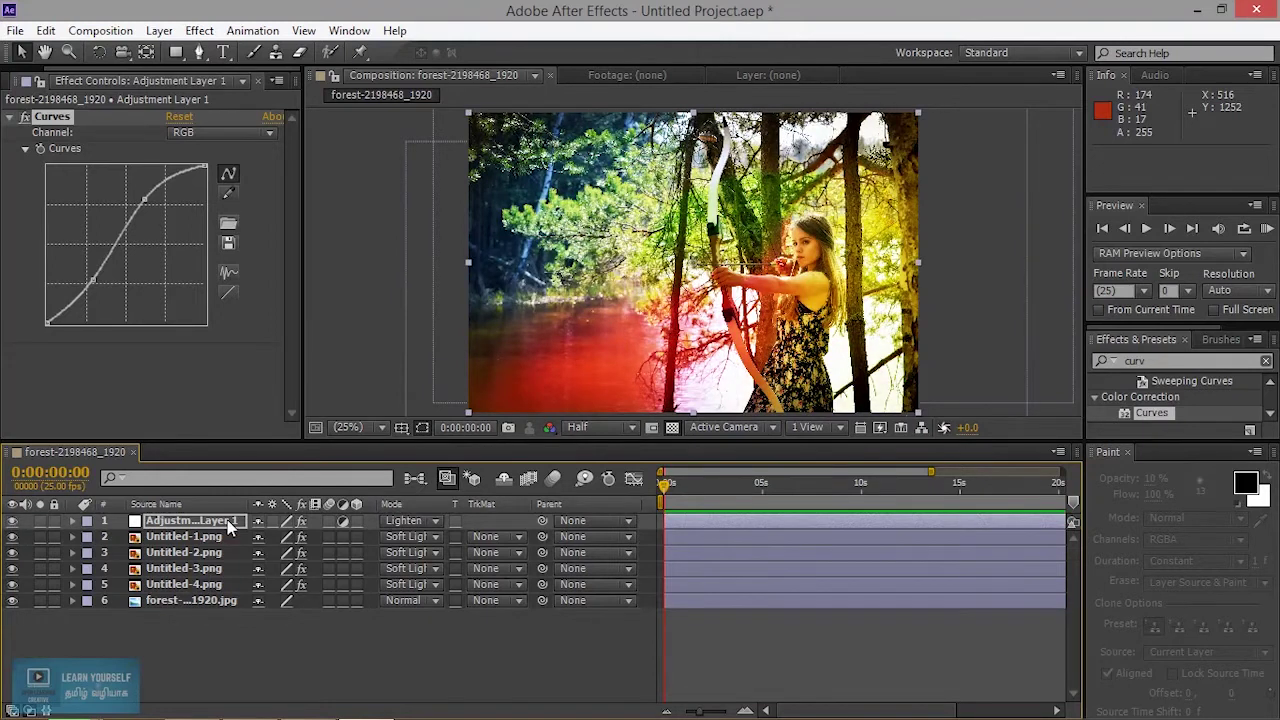
click(405, 520)
click(467, 460)
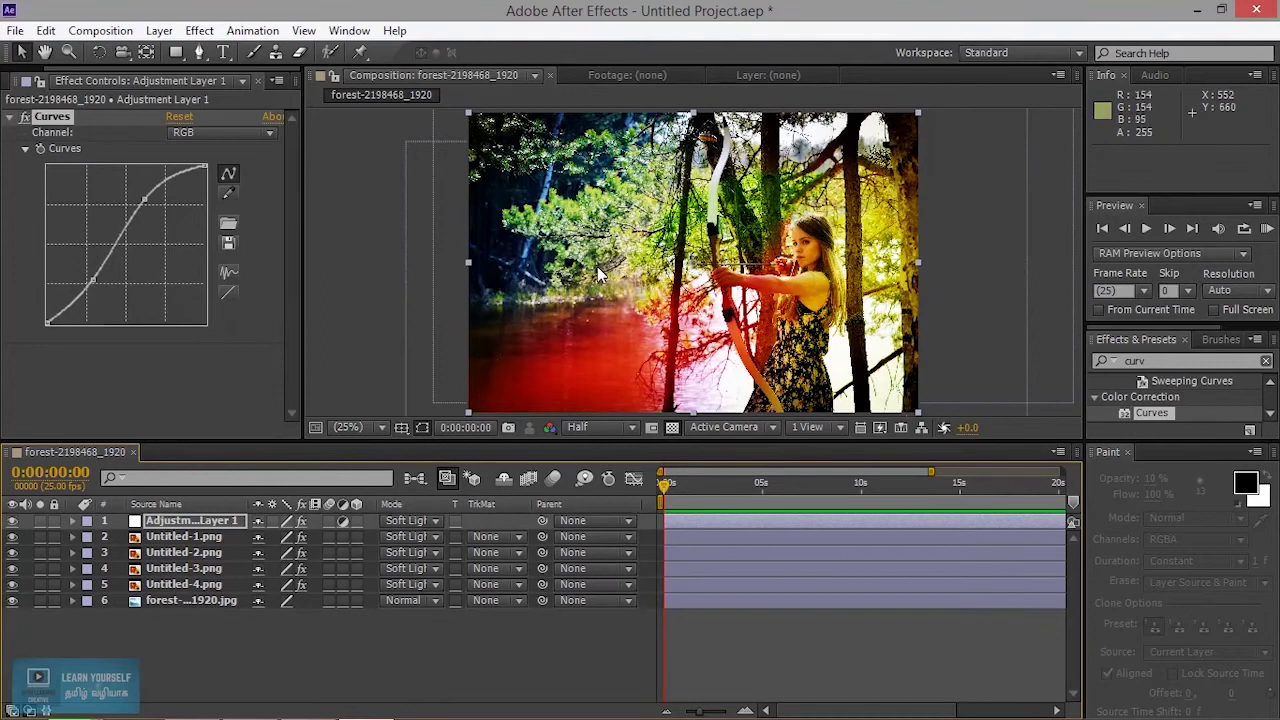
key(grave)
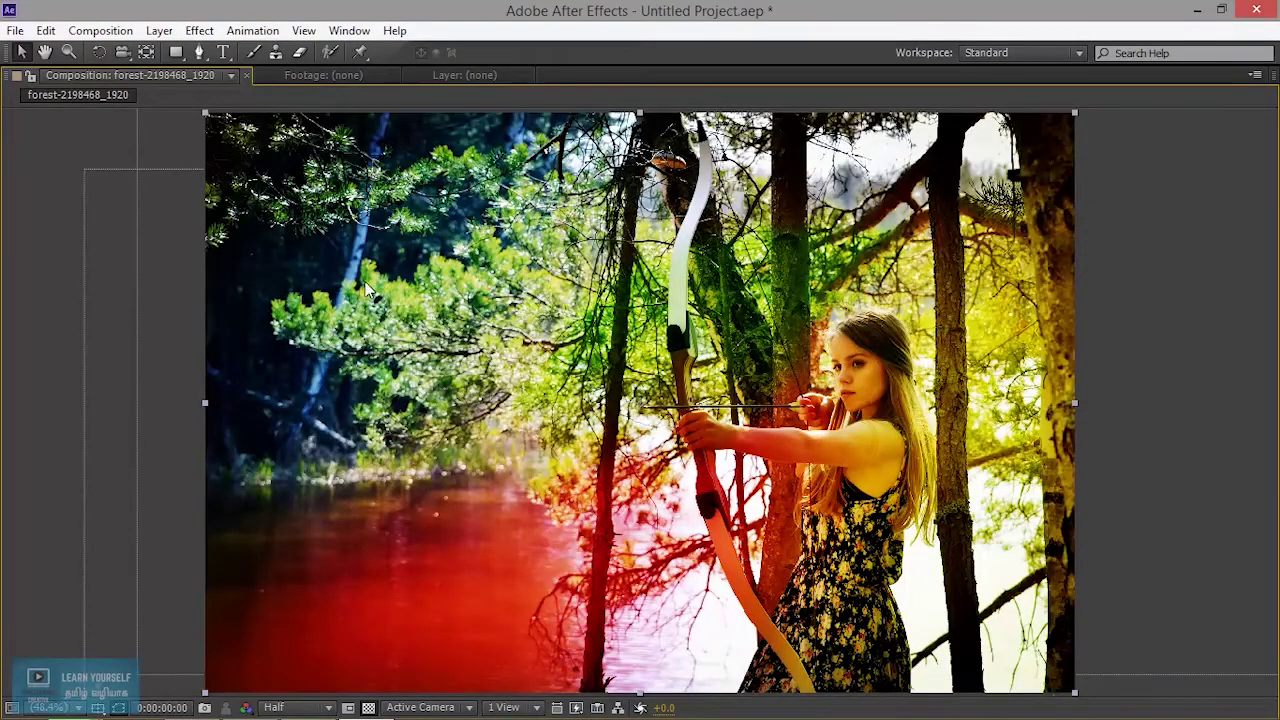
key(grave)
click(403, 524)
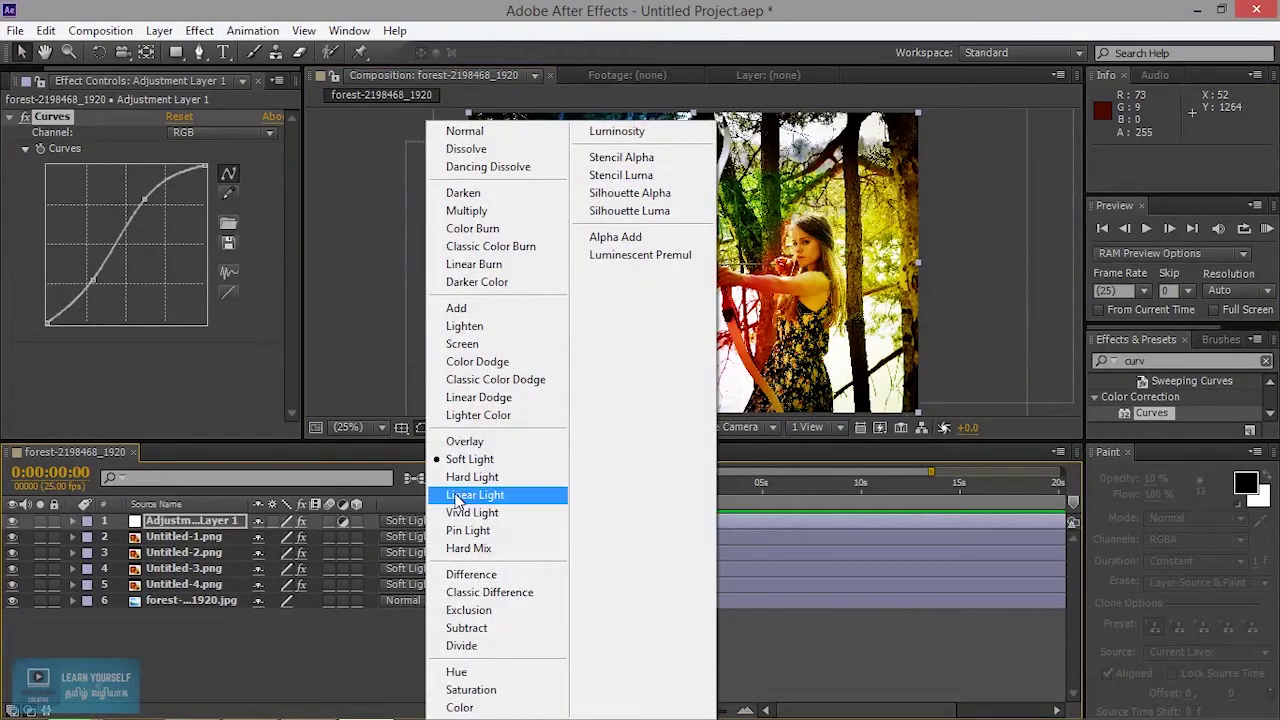
click(465, 492)
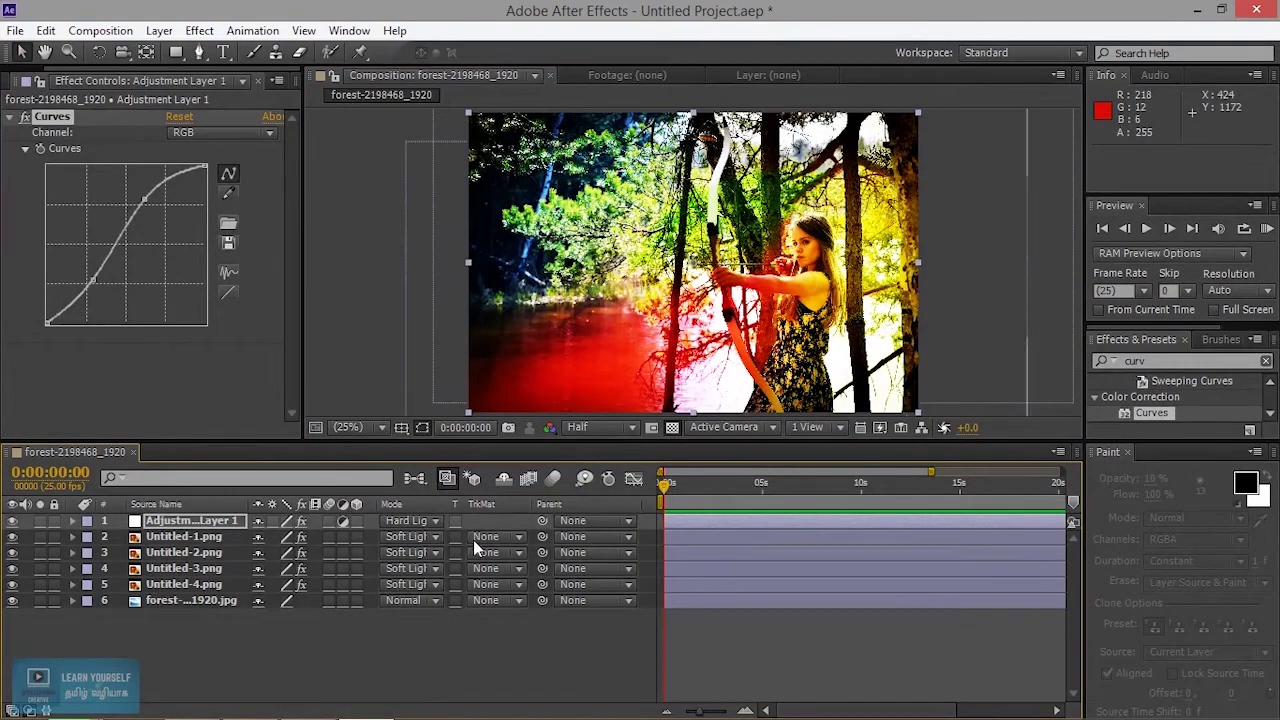
click(420, 522)
click(474, 228)
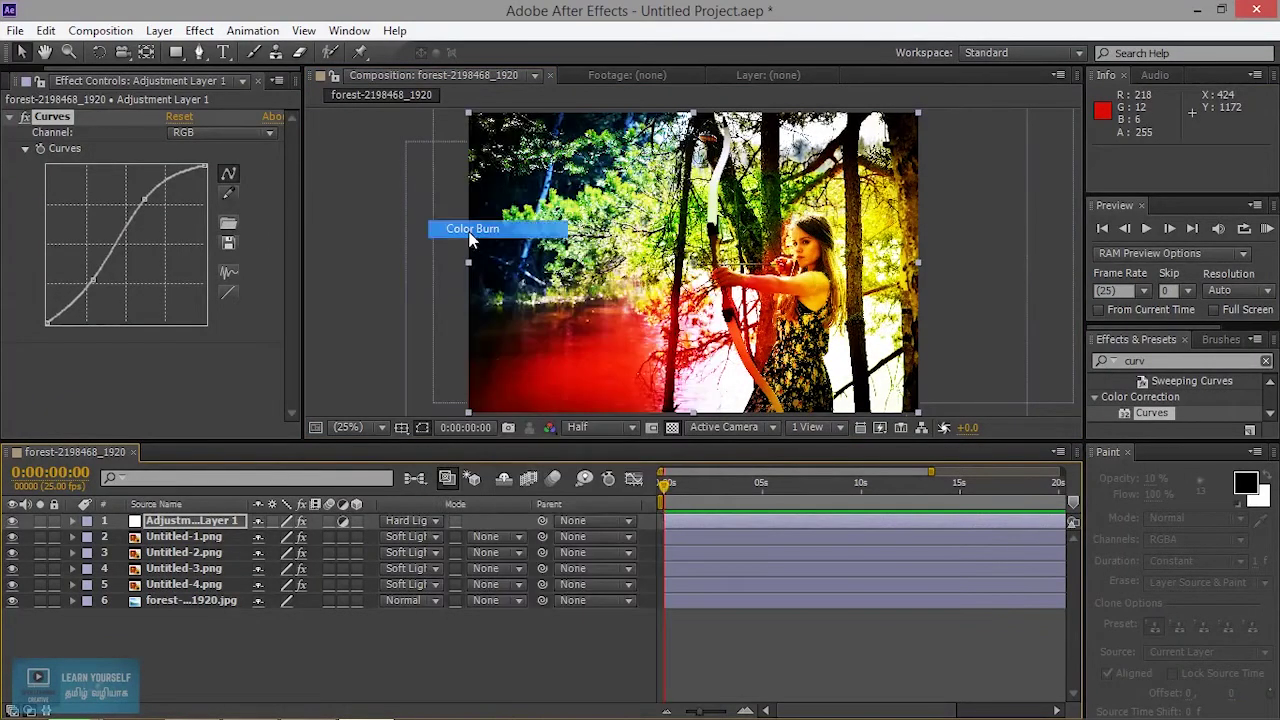
click(437, 525)
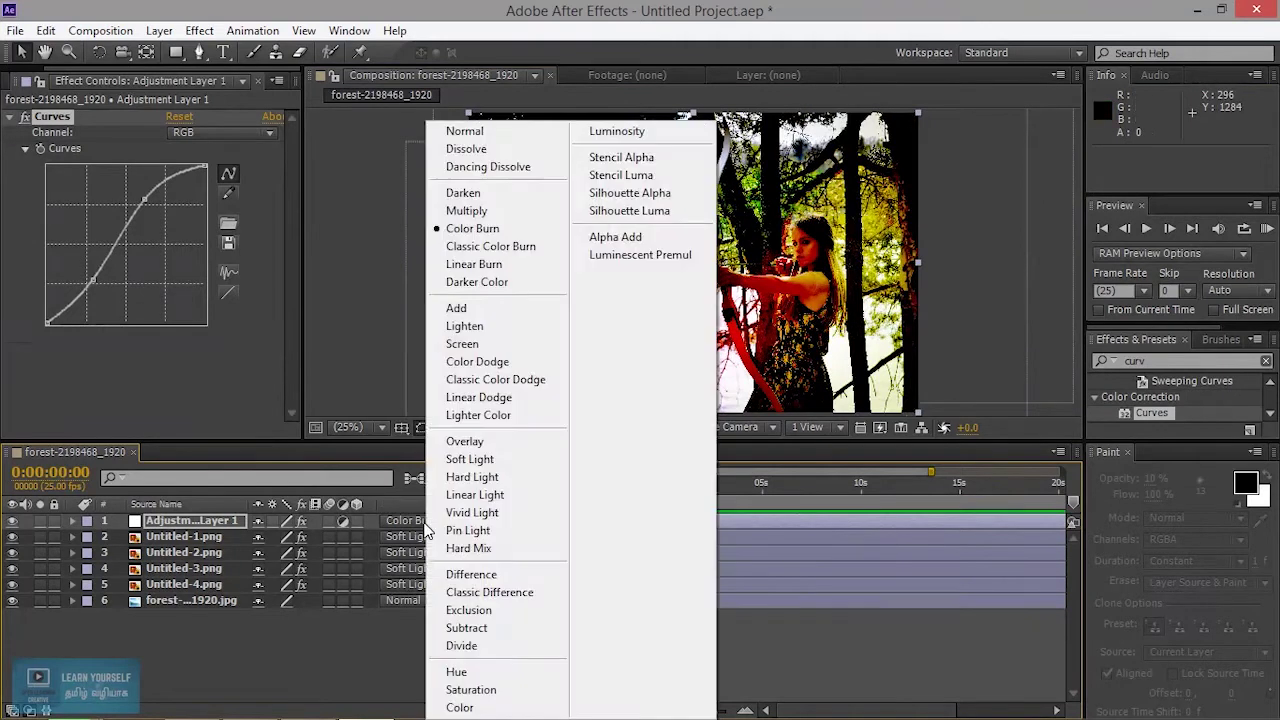
click(480, 242)
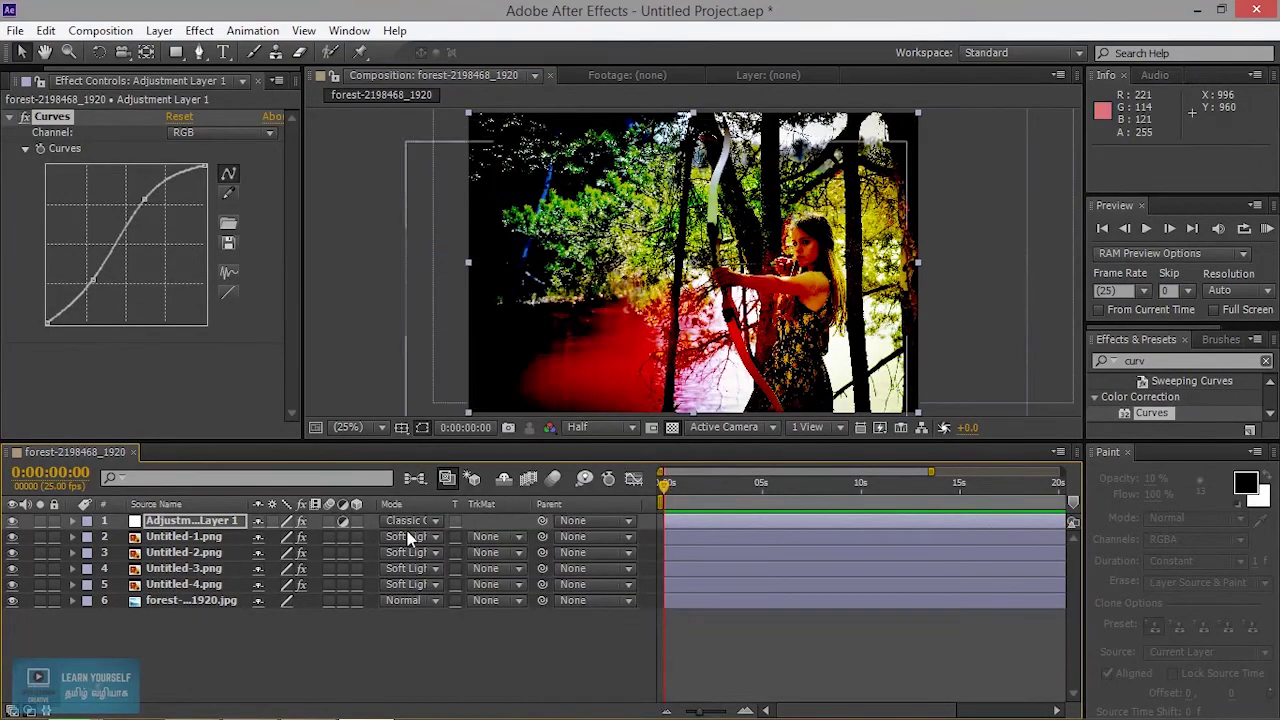
click(420, 521)
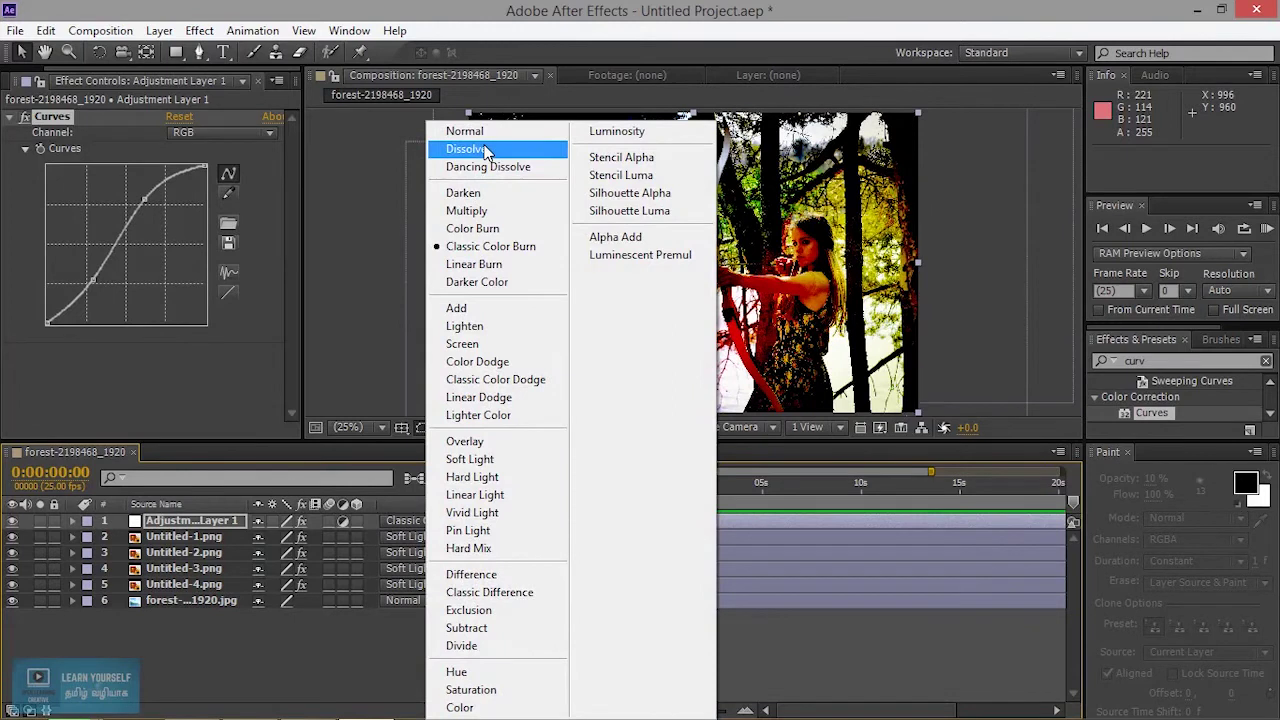
click(476, 149)
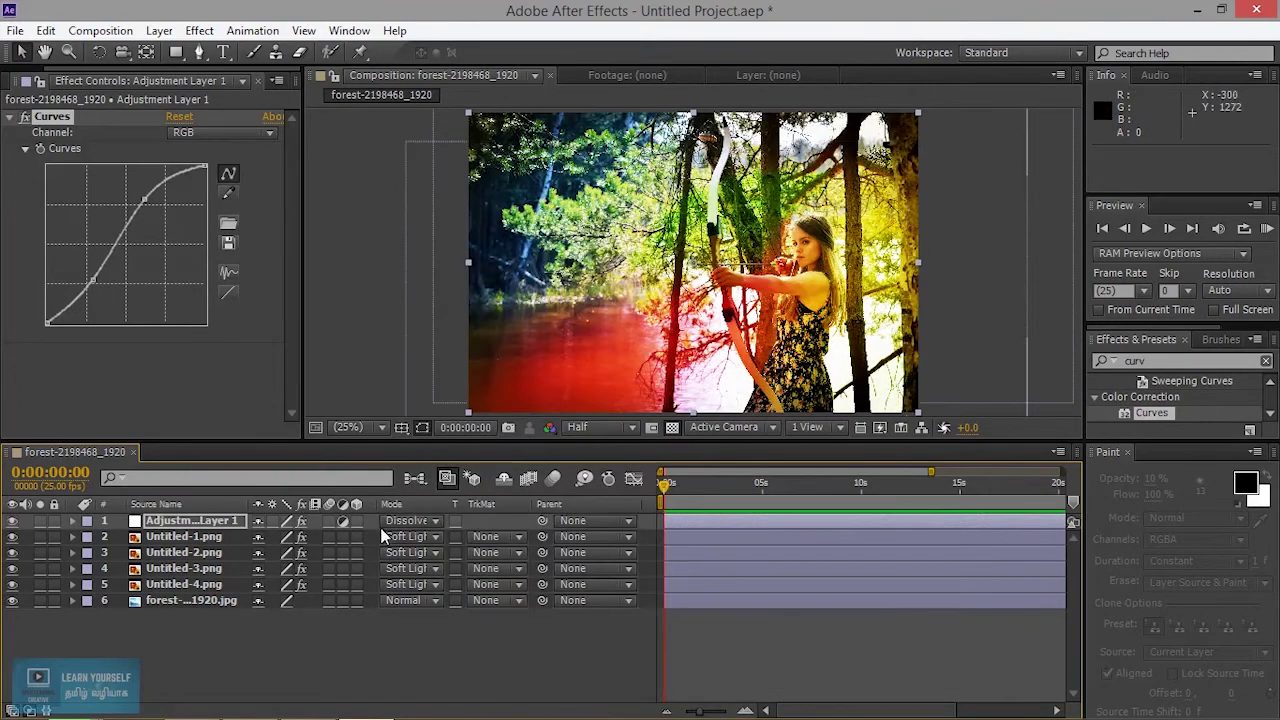
click(395, 521)
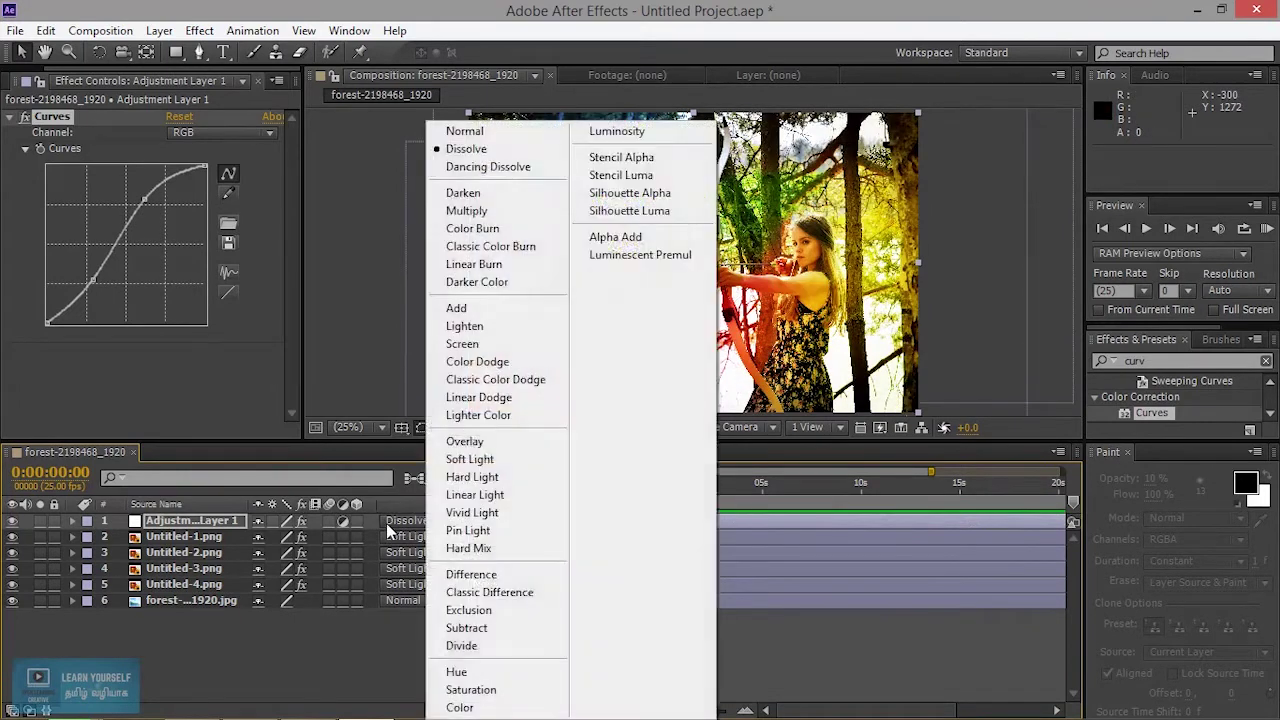
click(450, 124)
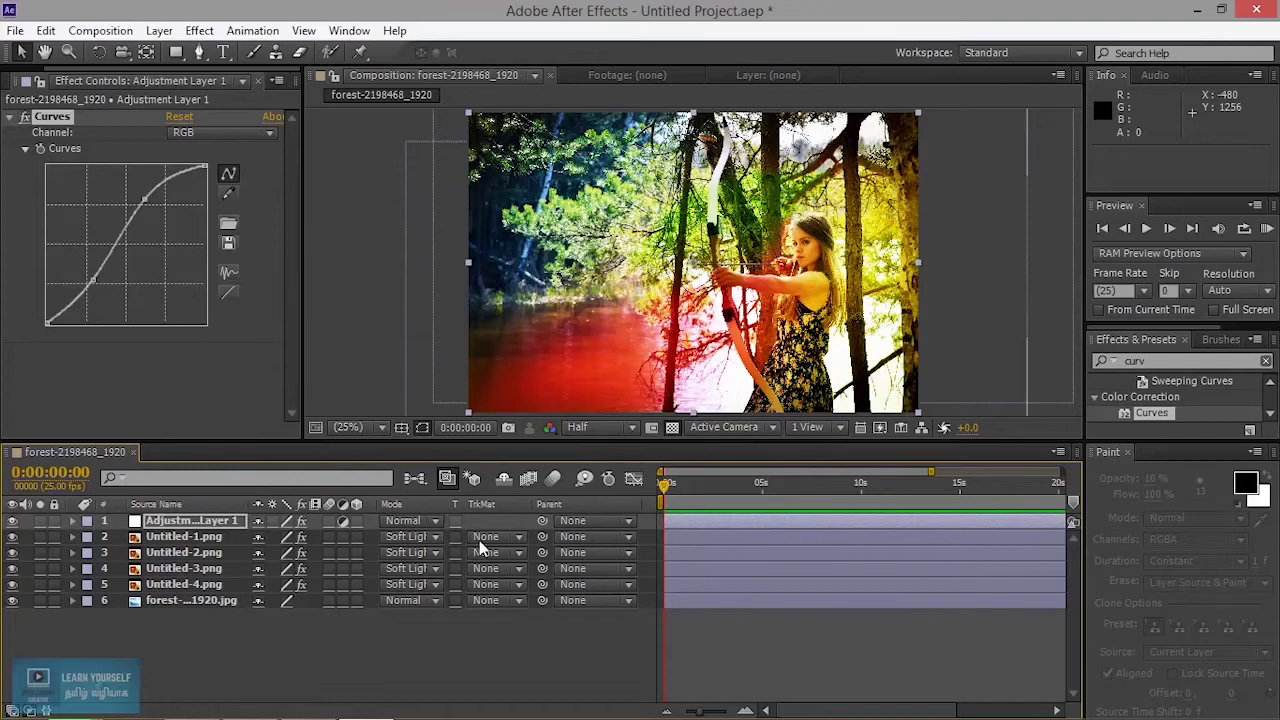
click(406, 601)
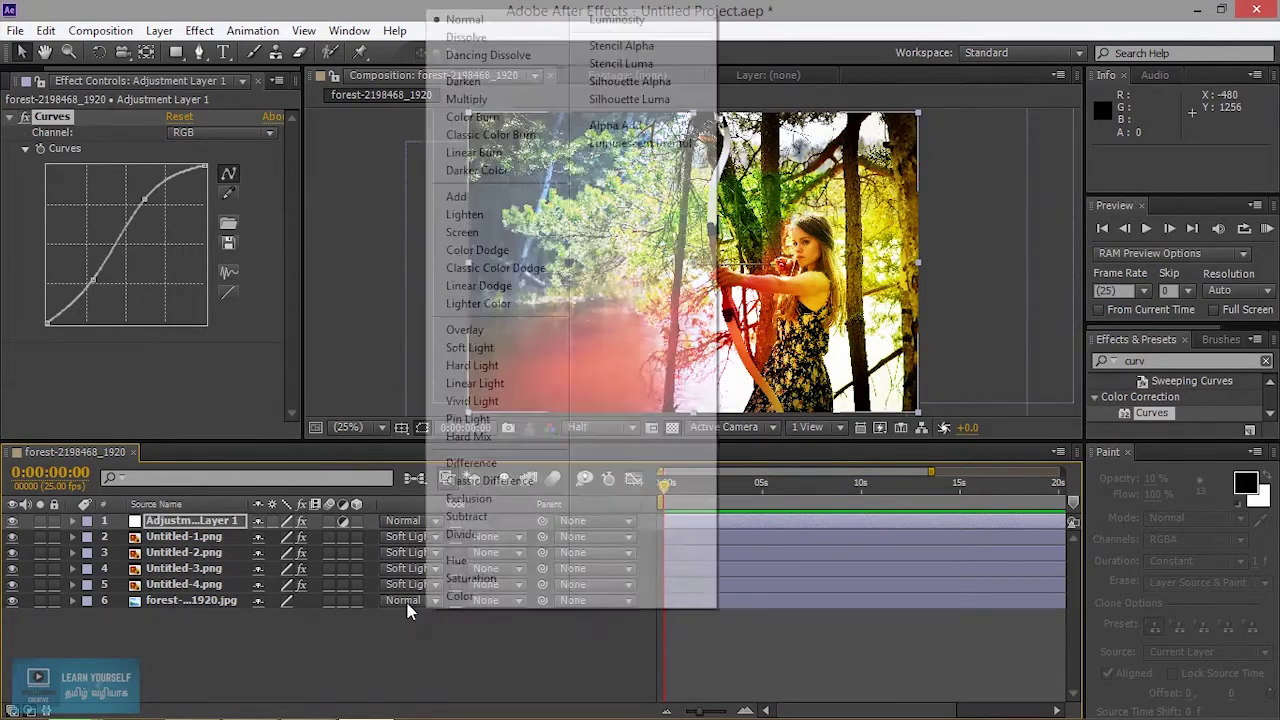